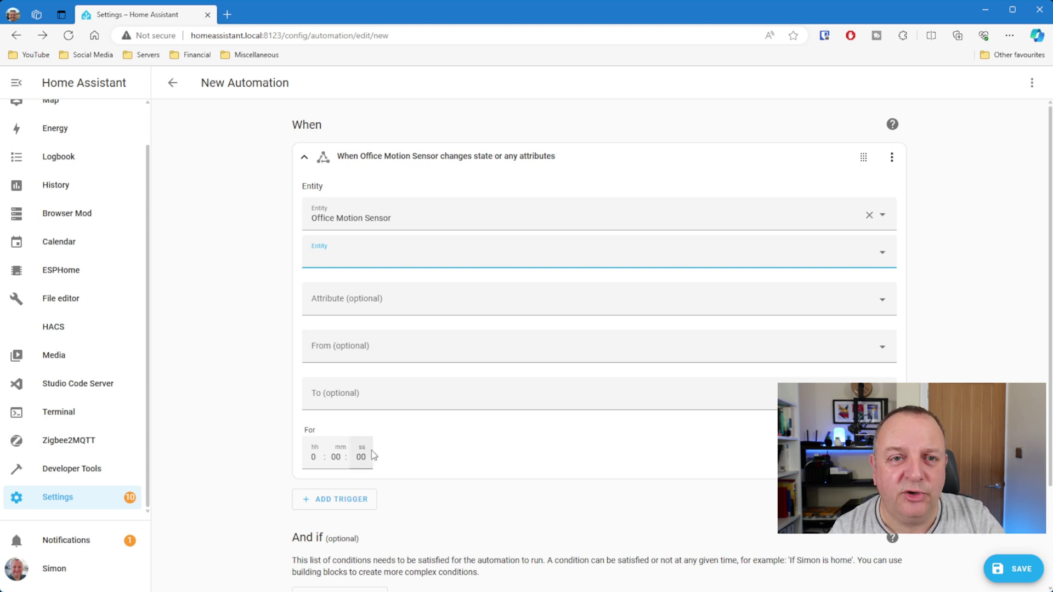
Step: Set the Office Motion Sensor trigger to fire when the sensor changes to Detected
{"action": "left_click", "coordinate": [397, 402]}
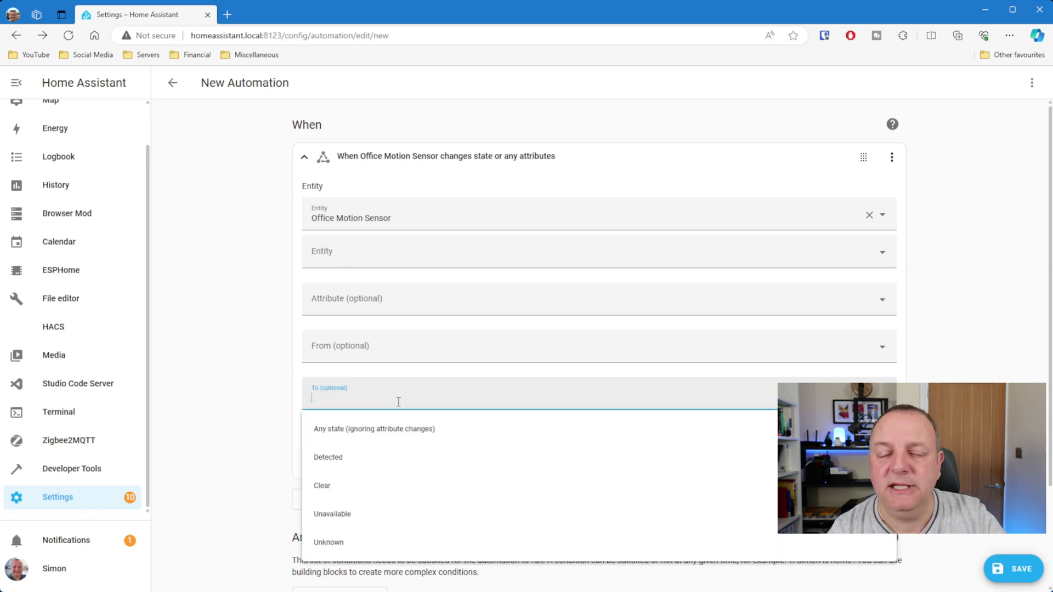
{"action": "left_click", "coordinate": [400, 463]}
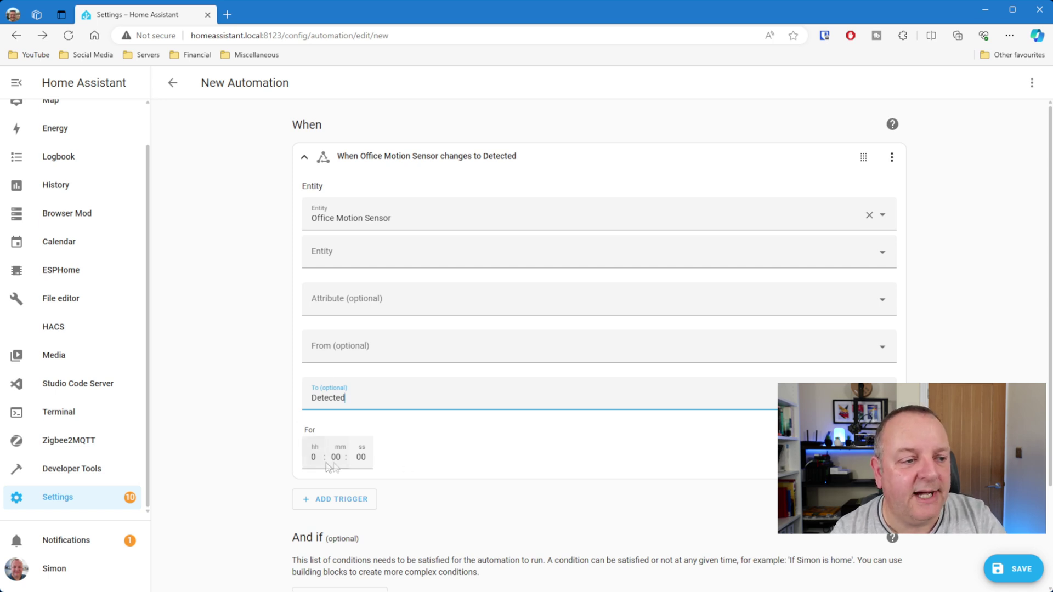
Step: Add a device action for the Office Ceiling Light and set it to Turn on Office Ceiling Light
{"action": "scroll", "coordinate": [499, 460], "scroll_direction": "down", "scroll_amount": 2}
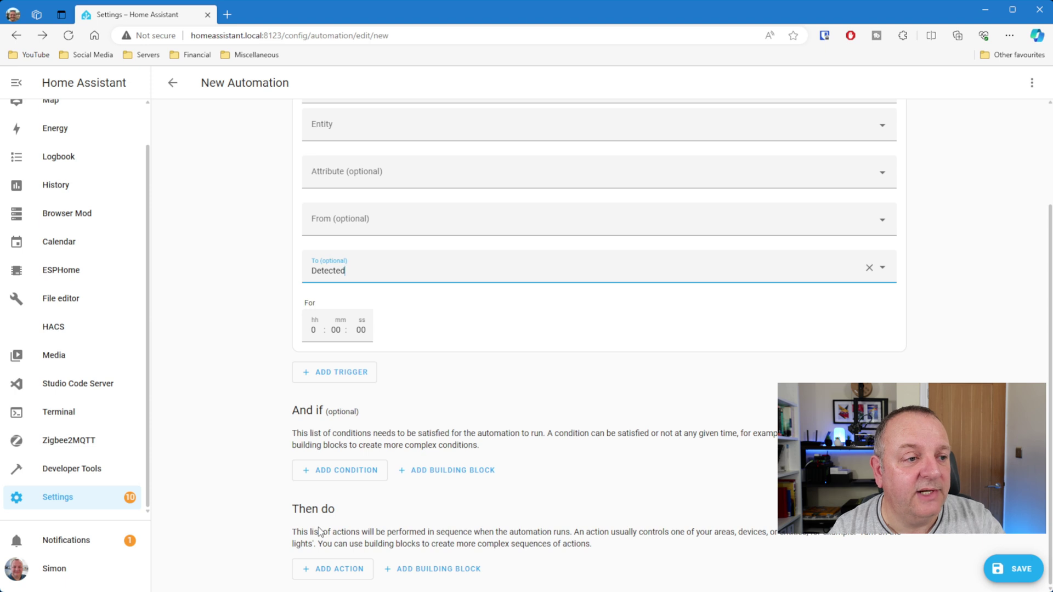
{"action": "left_click", "coordinate": [359, 573]}
{"action": "left_click", "coordinate": [488, 286]}
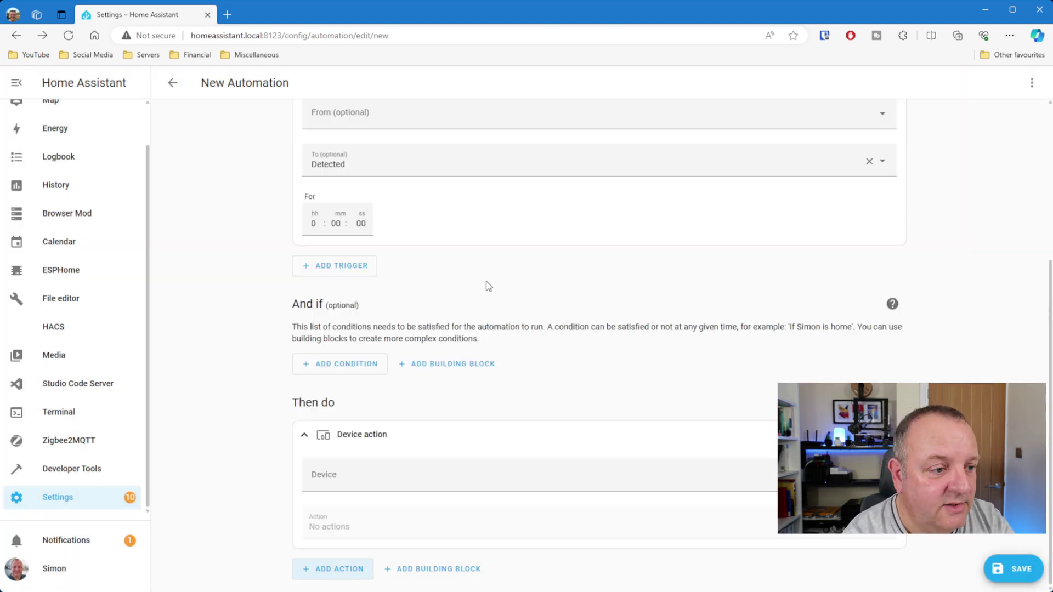
{"action": "left_click", "coordinate": [430, 474]}
{"action": "type", "text": "office"}
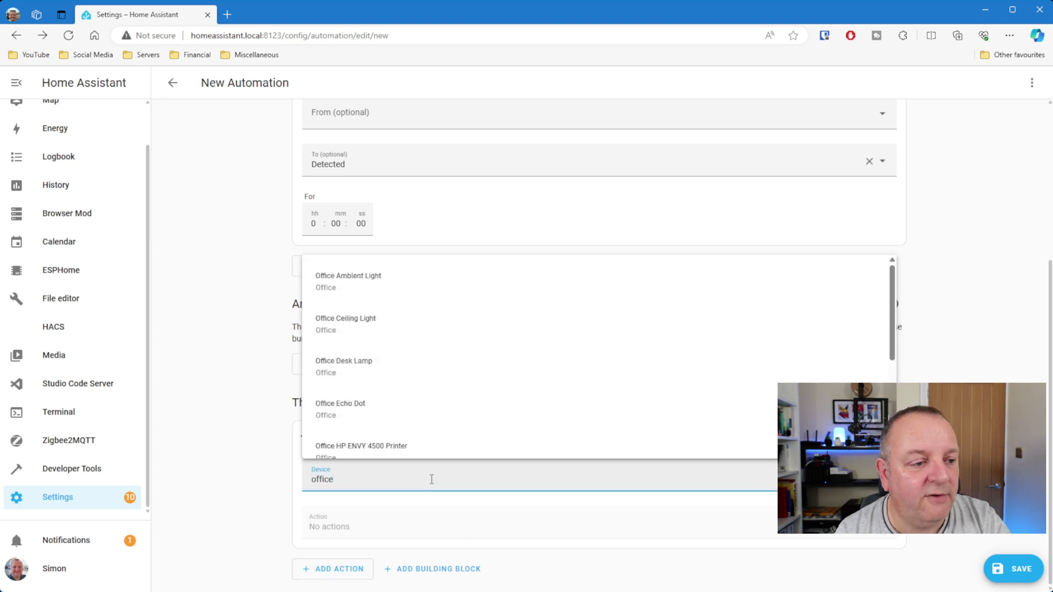
{"action": "left_click", "coordinate": [396, 329]}
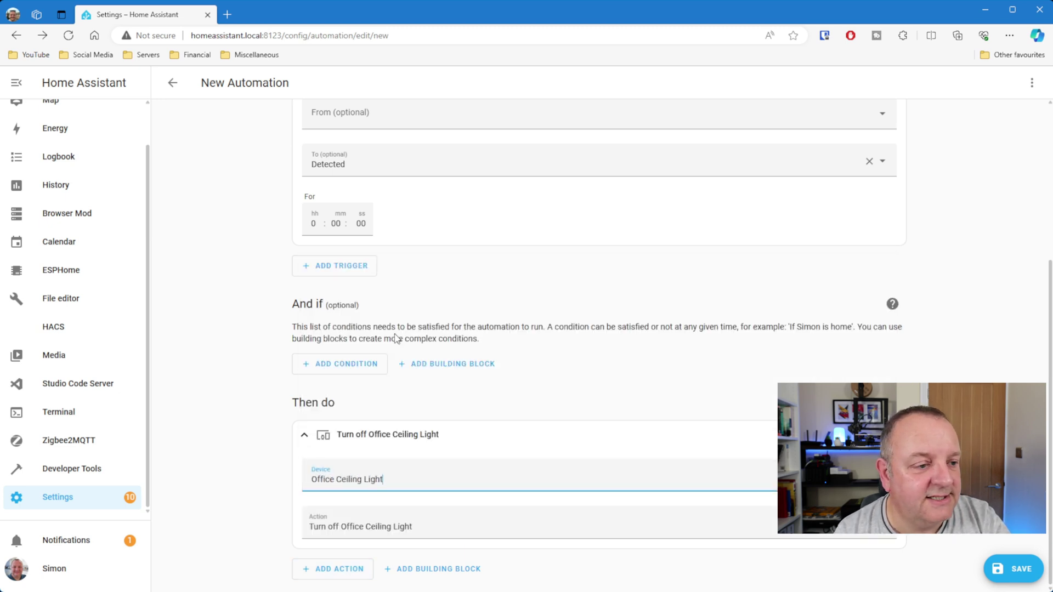
{"action": "left_click", "coordinate": [468, 538]}
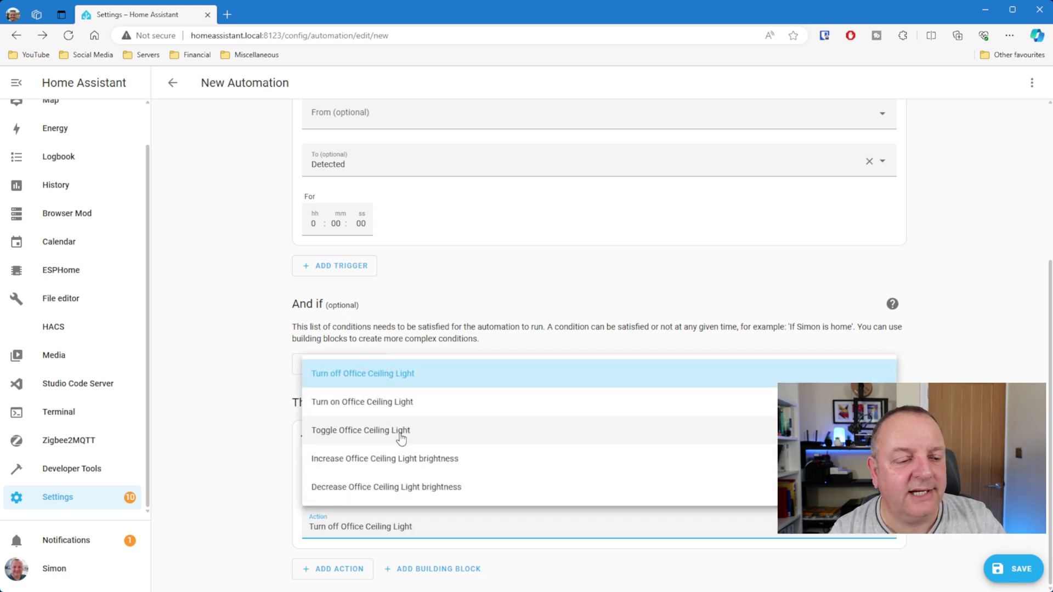
{"action": "left_click", "coordinate": [400, 415]}
Step: Open the Office Test Automation from the automations list and examine the timeline of its latest trace
{"action": "scroll", "coordinate": [576, 462], "scroll_direction": "down", "scroll_amount": 2}
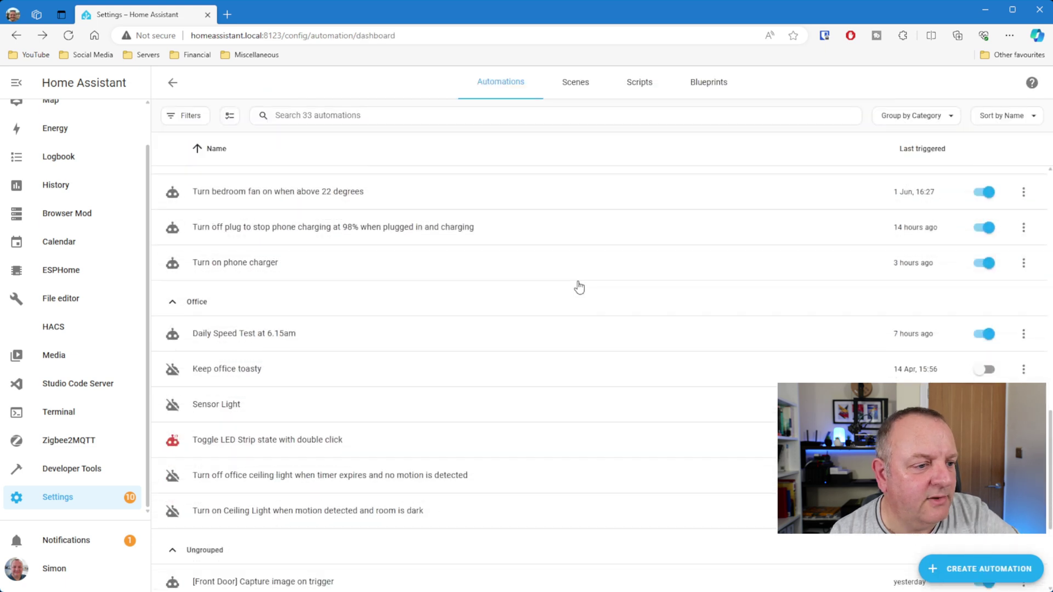
{"action": "scroll", "coordinate": [579, 285], "scroll_direction": "down", "scroll_amount": 4}
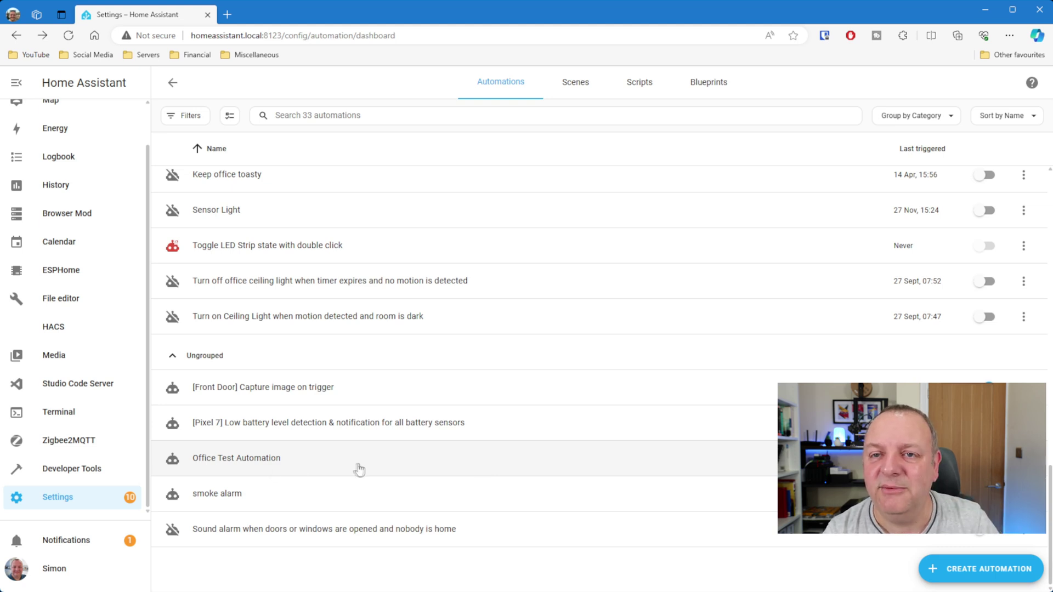
{"action": "left_click", "coordinate": [274, 471]}
{"action": "left_click", "coordinate": [1001, 89]}
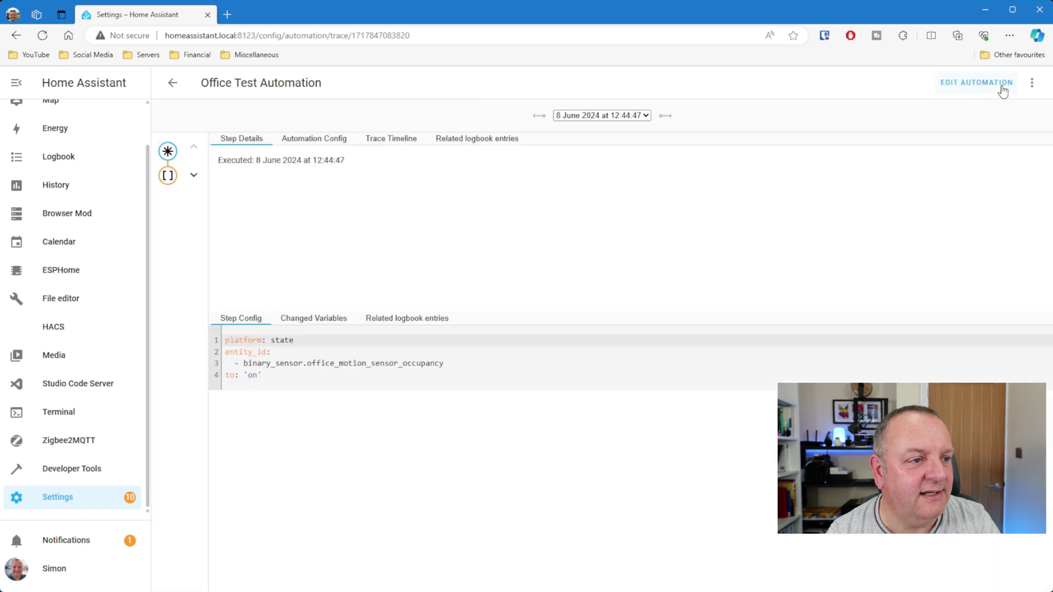
{"action": "left_click", "coordinate": [415, 144]}
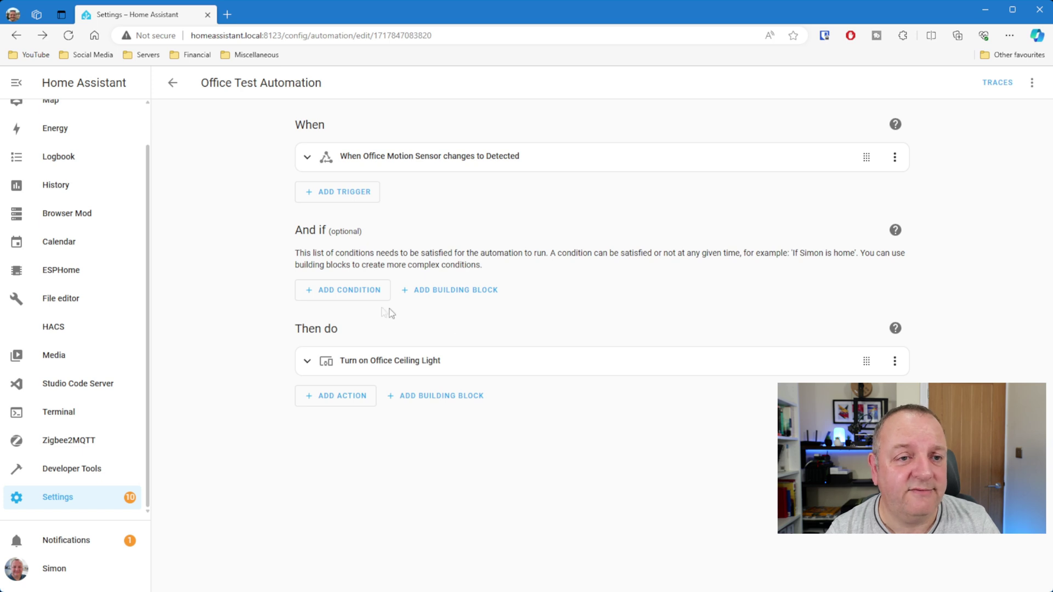
Step: Add an entity State condition to the Office Test Automation that checks the Office Ceiling Light
{"action": "left_click", "coordinate": [358, 297]}
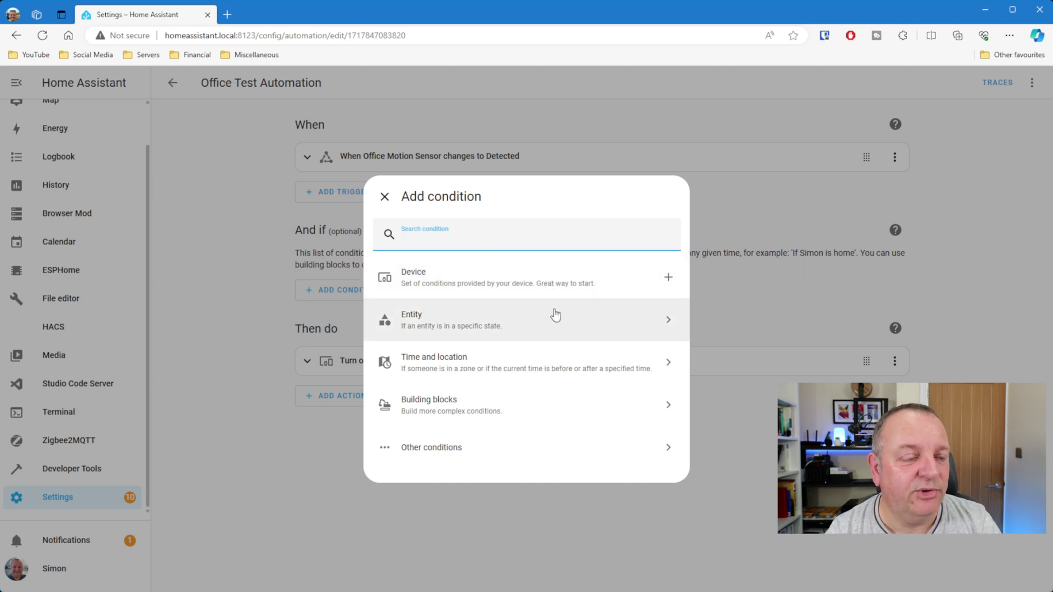
{"action": "left_click", "coordinate": [513, 322]}
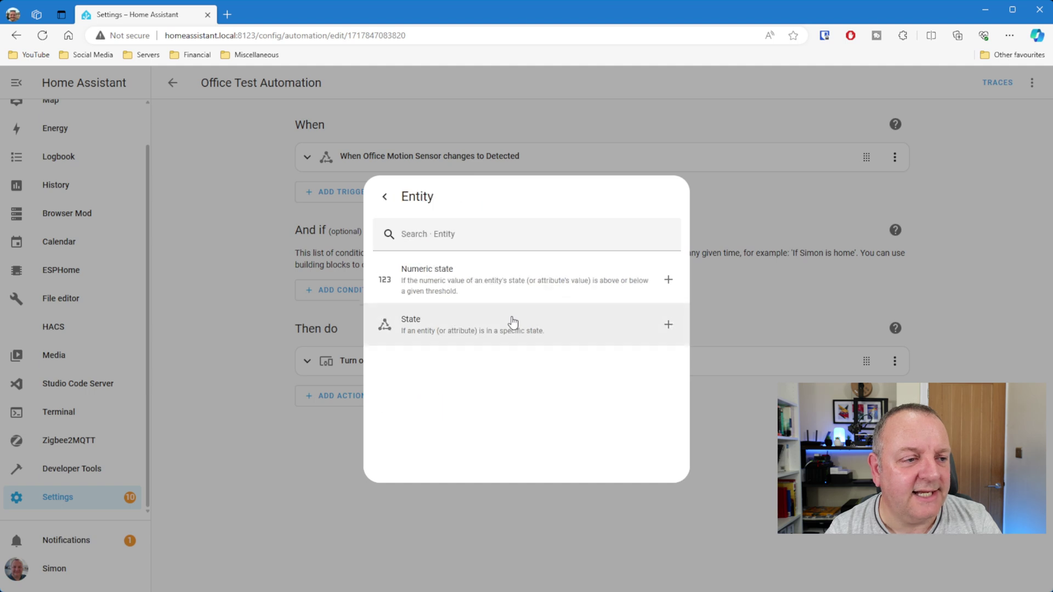
{"action": "left_click", "coordinate": [485, 318]}
{"action": "left_click", "coordinate": [392, 308]}
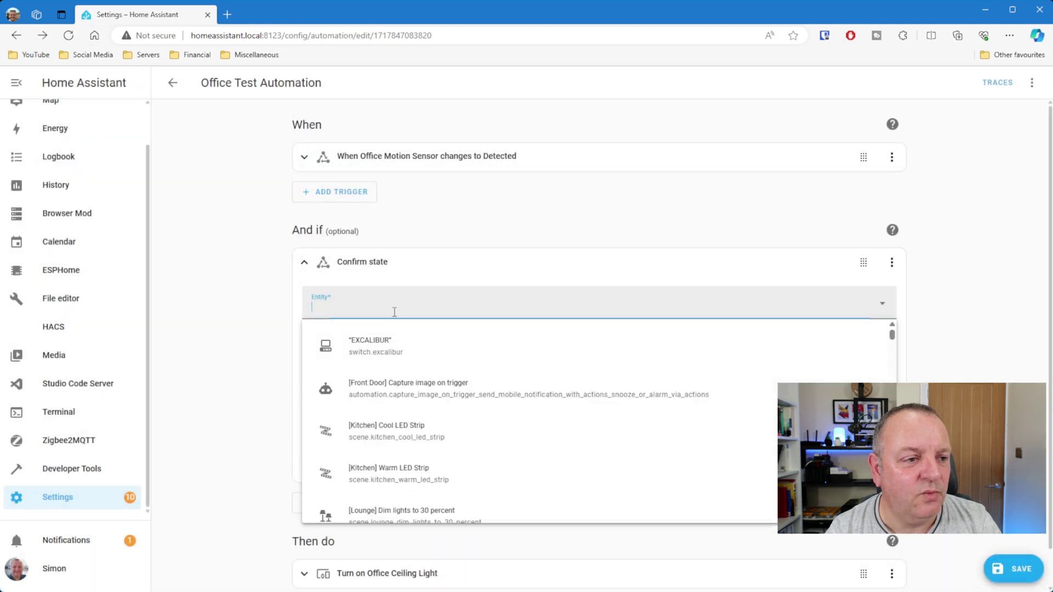
{"action": "type", "text": "ceil"}
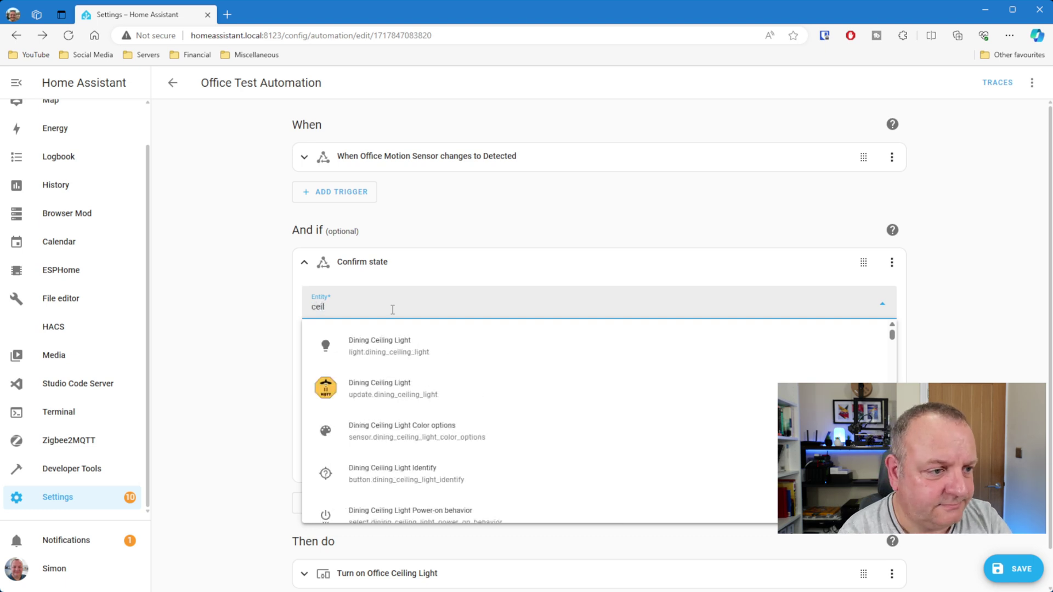
{"action": "type", "text": "ing"}
{"action": "key", "text": "ctrl+a"}
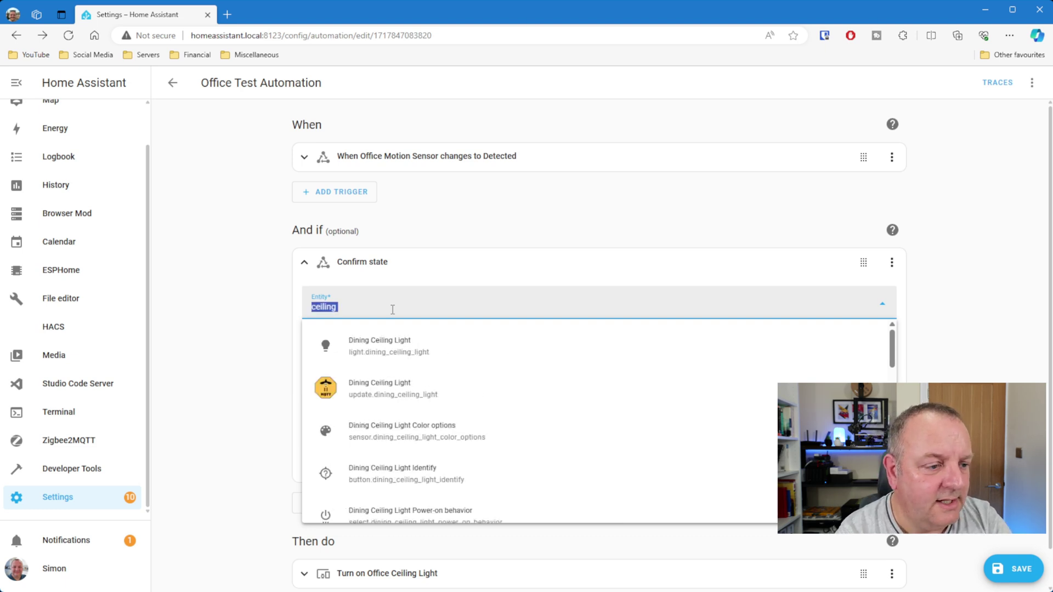
{"action": "type", "text": "office "}
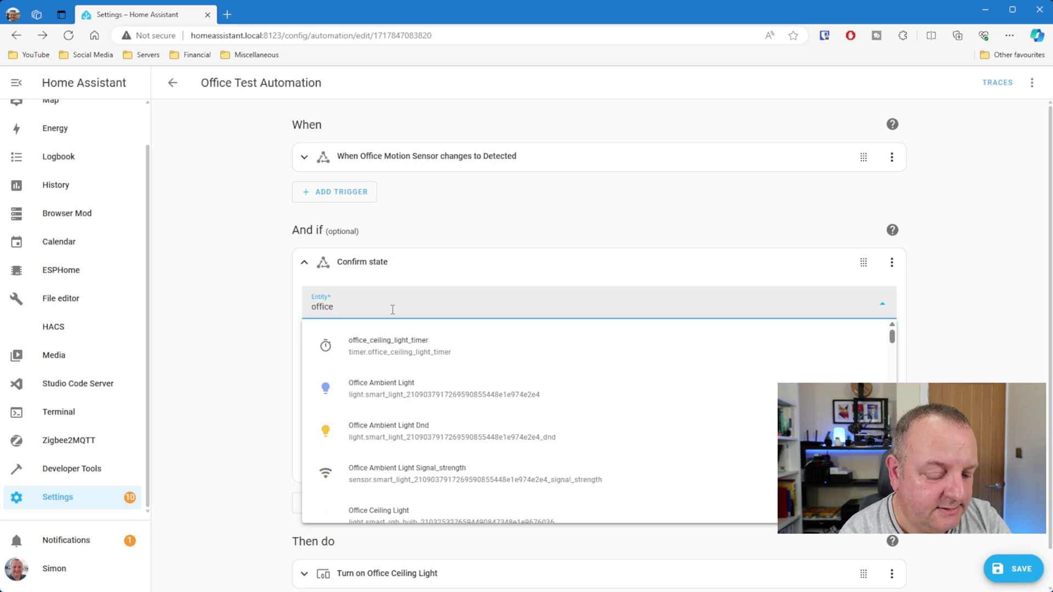
{"action": "type", "text": "ce"}
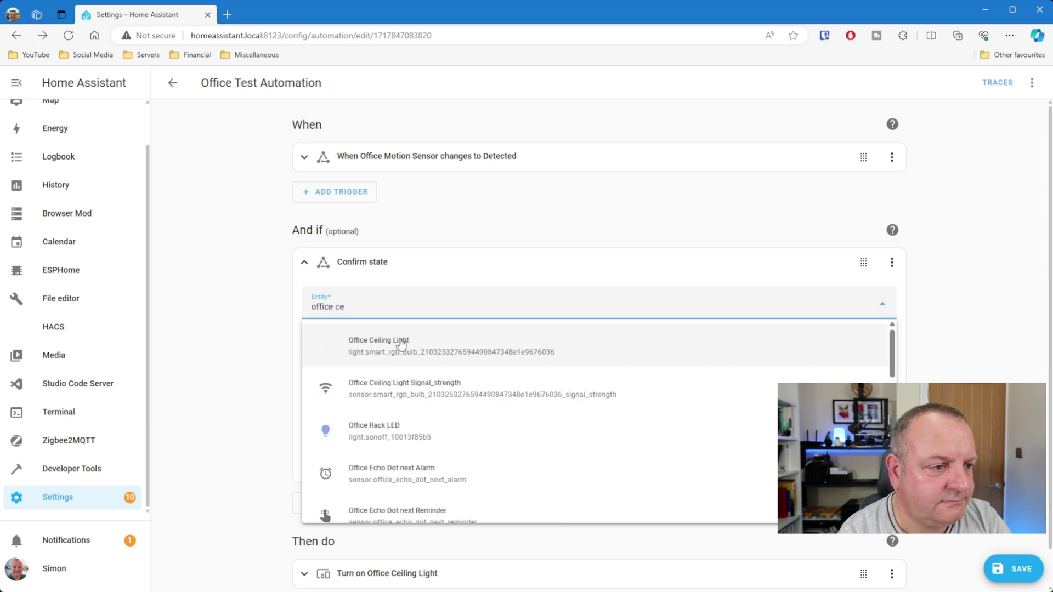
{"action": "left_click", "coordinate": [384, 345]}
Step: Set the required state of the Office Ceiling Light condition to Off
{"action": "left_click", "coordinate": [446, 395]}
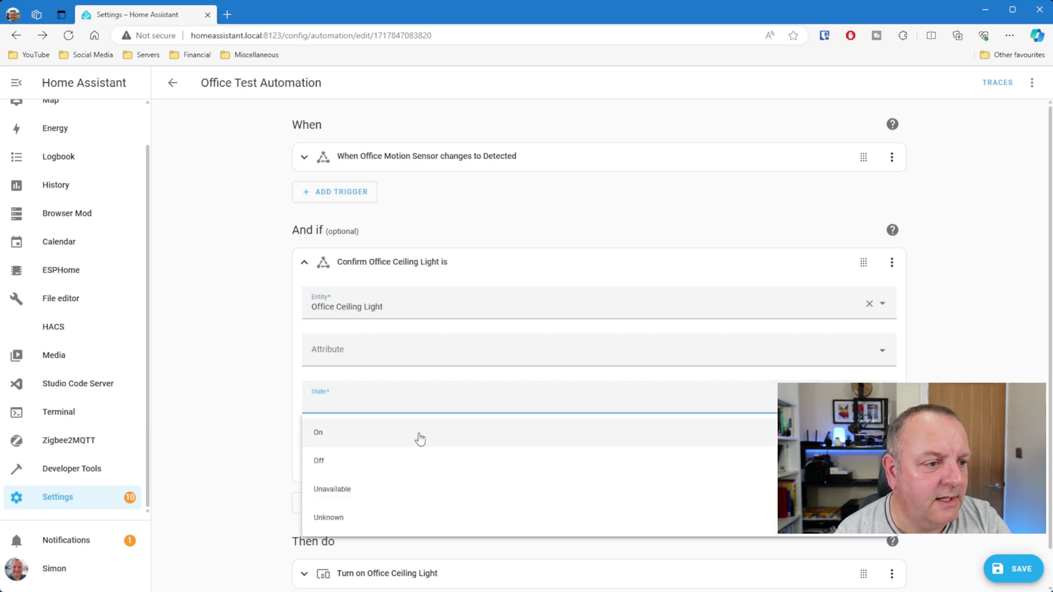
{"action": "left_click", "coordinate": [416, 461]}
{"action": "left_click", "coordinate": [635, 469]}
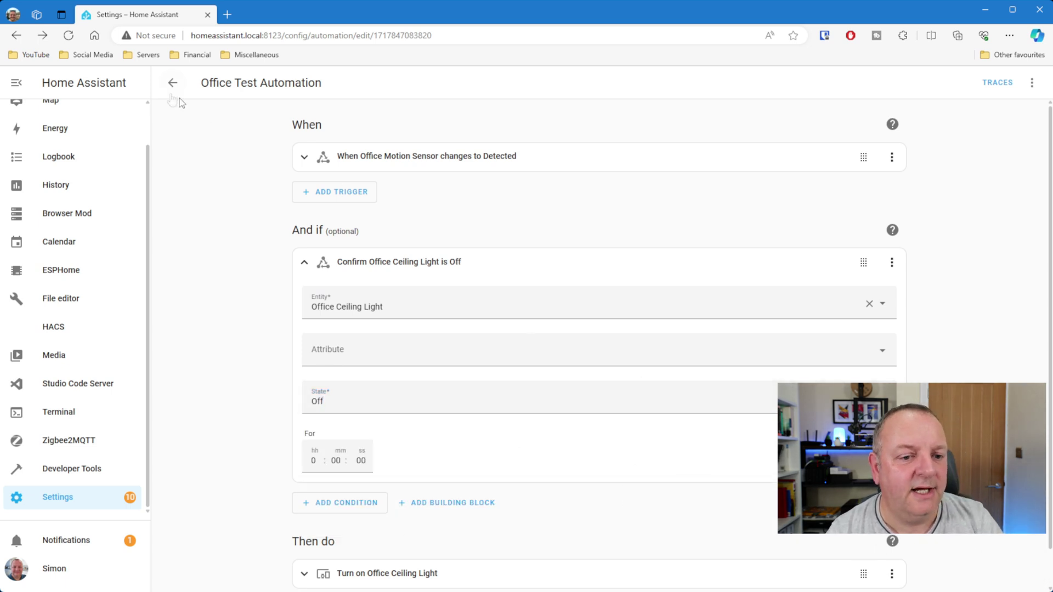
Step: Return to the automations list and run the Office Test Automation manually
{"action": "left_click", "coordinate": [173, 83]}
{"action": "scroll", "coordinate": [549, 414], "scroll_direction": "down", "scroll_amount": 6}
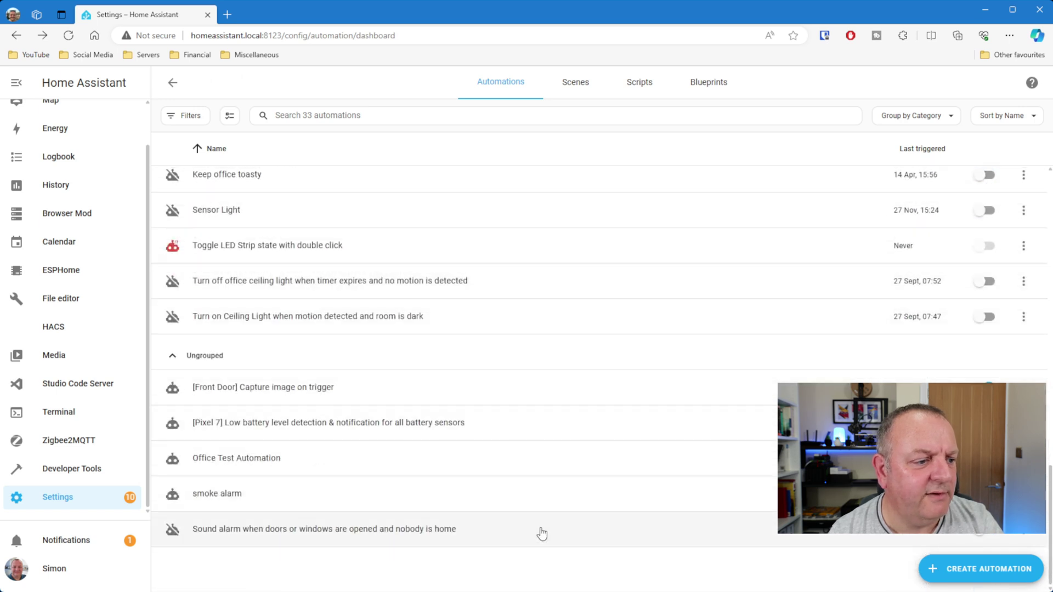
{"action": "left_click", "coordinate": [1024, 458]}
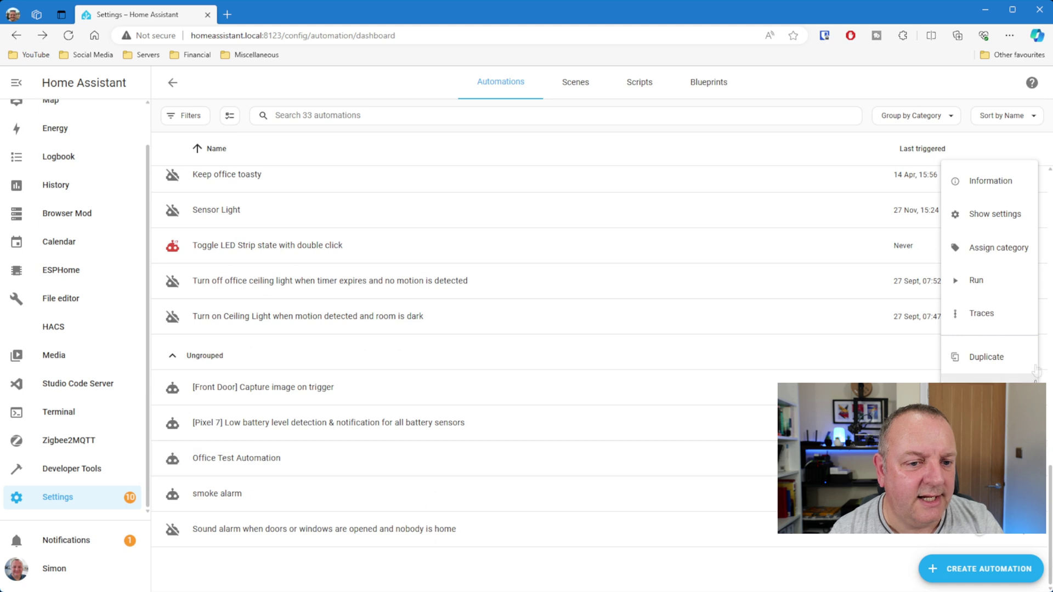
{"action": "left_click", "coordinate": [1003, 282]}
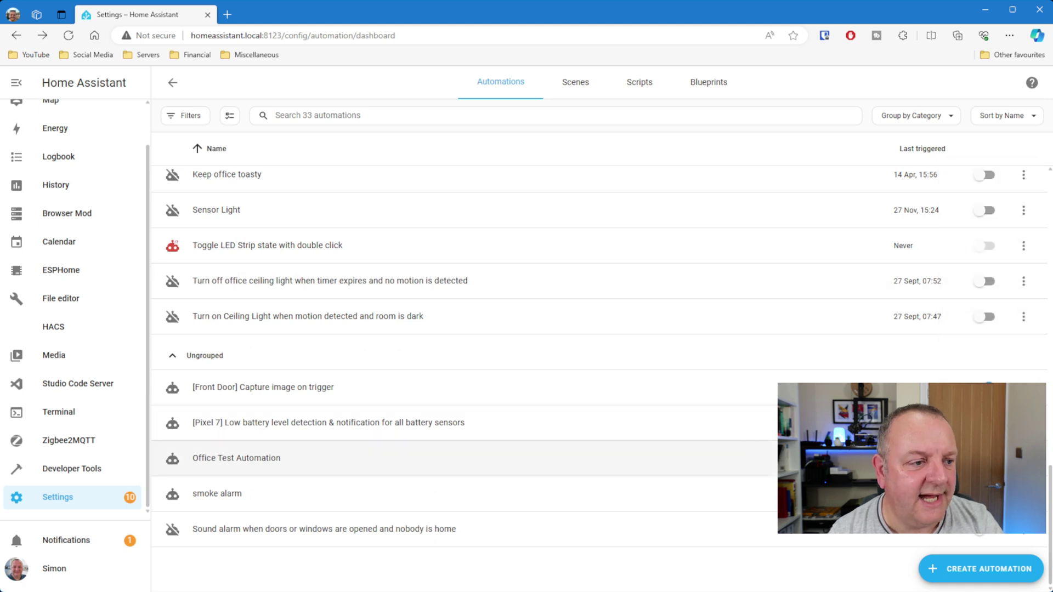
Step: Examine the trace timeline of the Office Test Automation's manual run and return to the automations list
{"action": "left_click", "coordinate": [1024, 458]}
{"action": "left_click", "coordinate": [997, 315]}
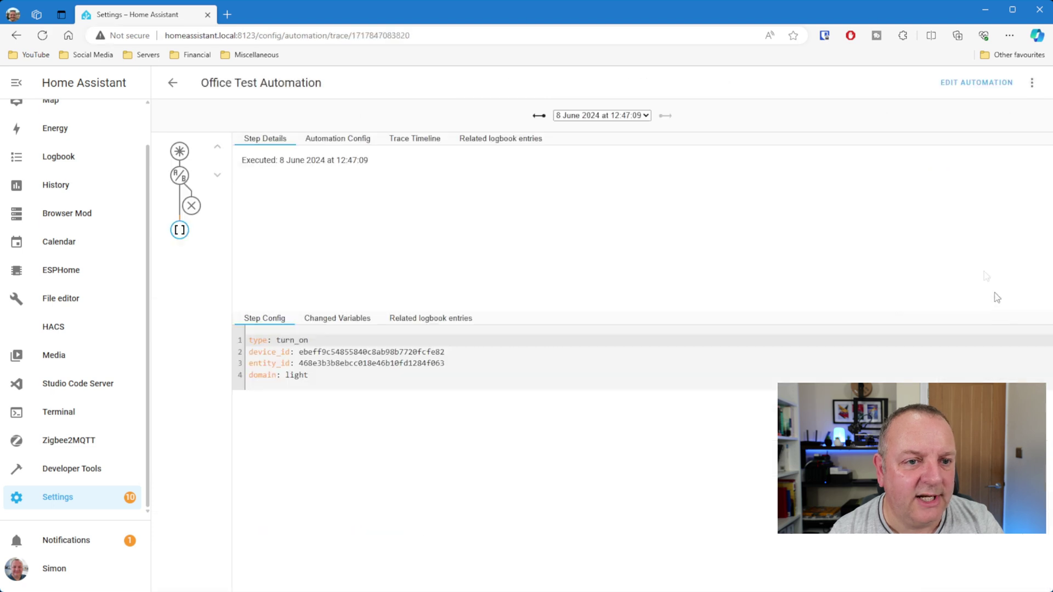
{"action": "left_click", "coordinate": [416, 144]}
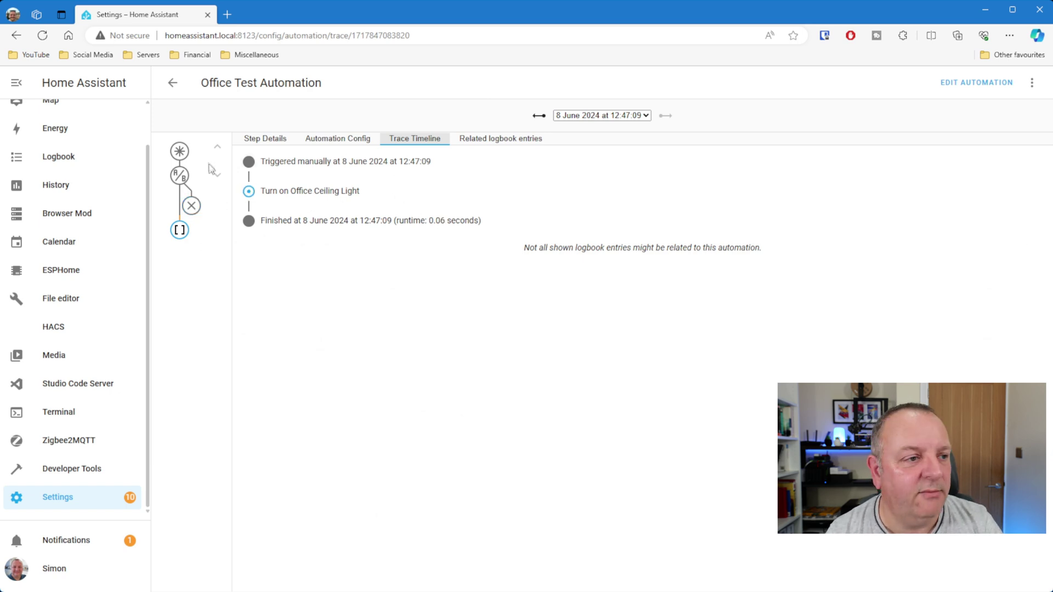
{"action": "left_click", "coordinate": [172, 83]}
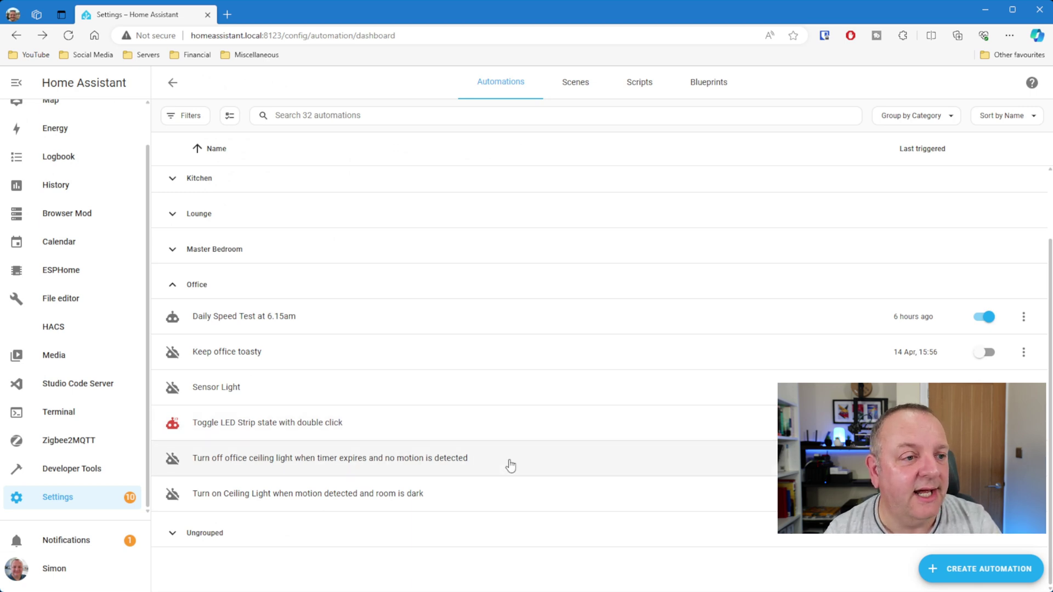
Step: Open the automation "Turn on Ceiling Light when motion detected and room is dark" and examine its motion trigger and template condition
{"action": "left_click", "coordinate": [498, 495]}
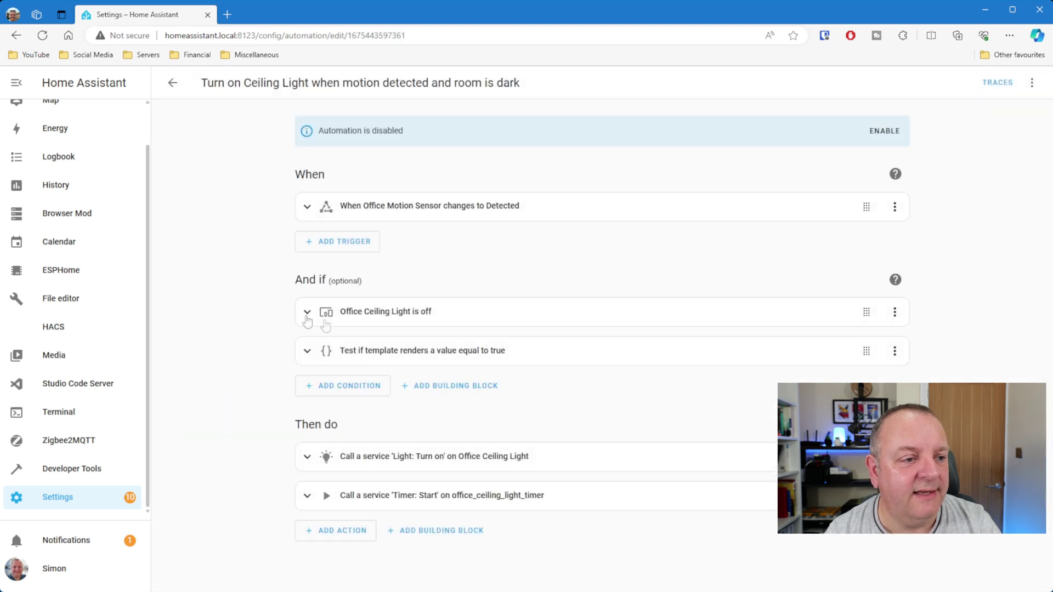
{"action": "left_click", "coordinate": [307, 207]}
{"action": "scroll", "coordinate": [590, 320], "scroll_direction": "down", "scroll_amount": 2}
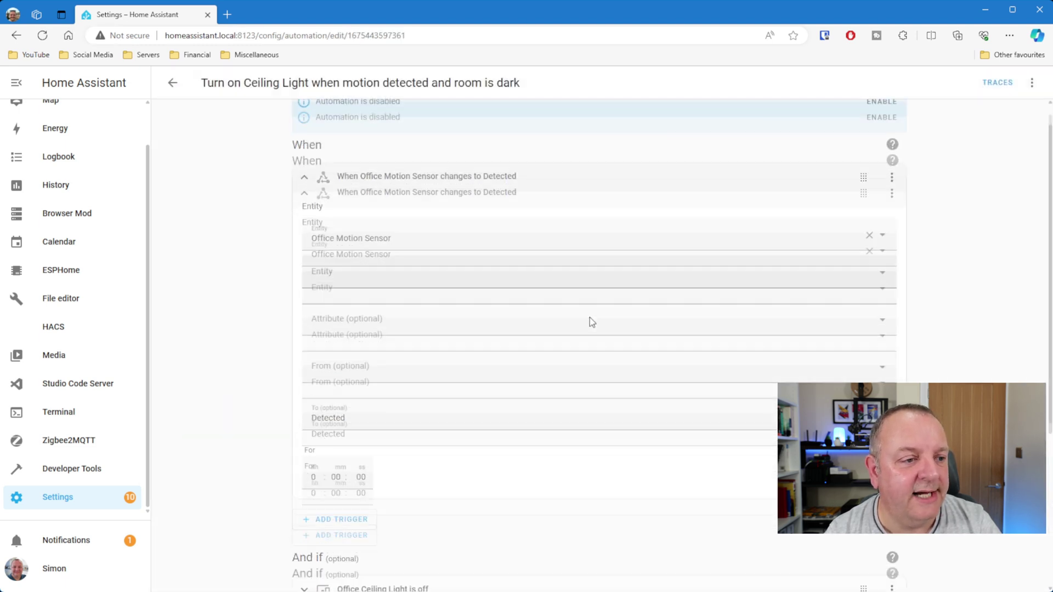
{"action": "scroll", "coordinate": [590, 320], "scroll_direction": "up", "scroll_amount": 1}
{"action": "scroll", "coordinate": [609, 338], "scroll_direction": "up", "scroll_amount": 1}
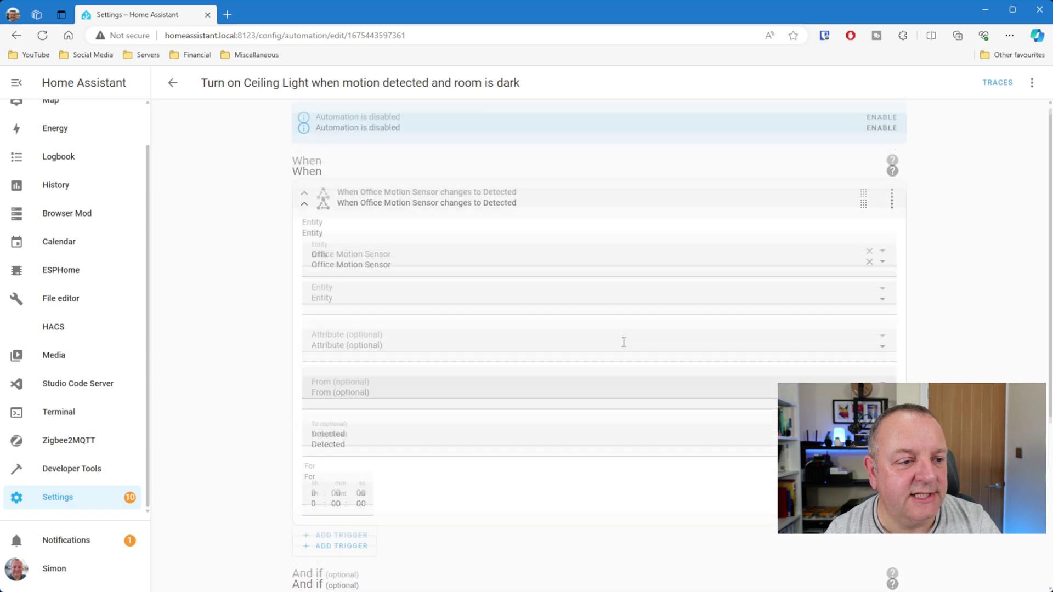
{"action": "scroll", "coordinate": [624, 344], "scroll_direction": "down", "scroll_amount": 2}
{"action": "scroll", "coordinate": [625, 347], "scroll_direction": "down", "scroll_amount": 3}
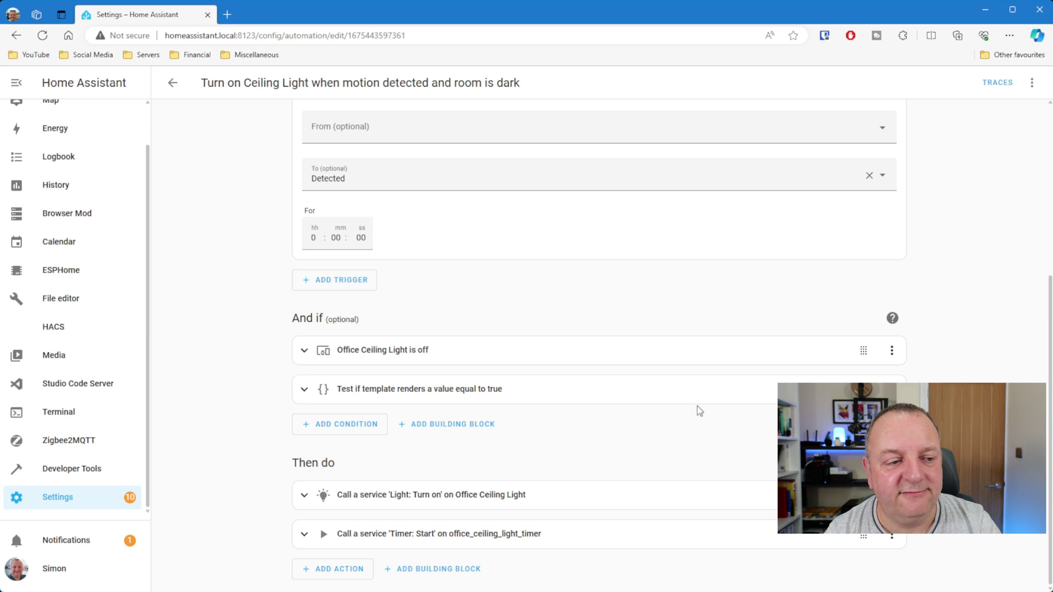
{"action": "left_click", "coordinate": [305, 391]}
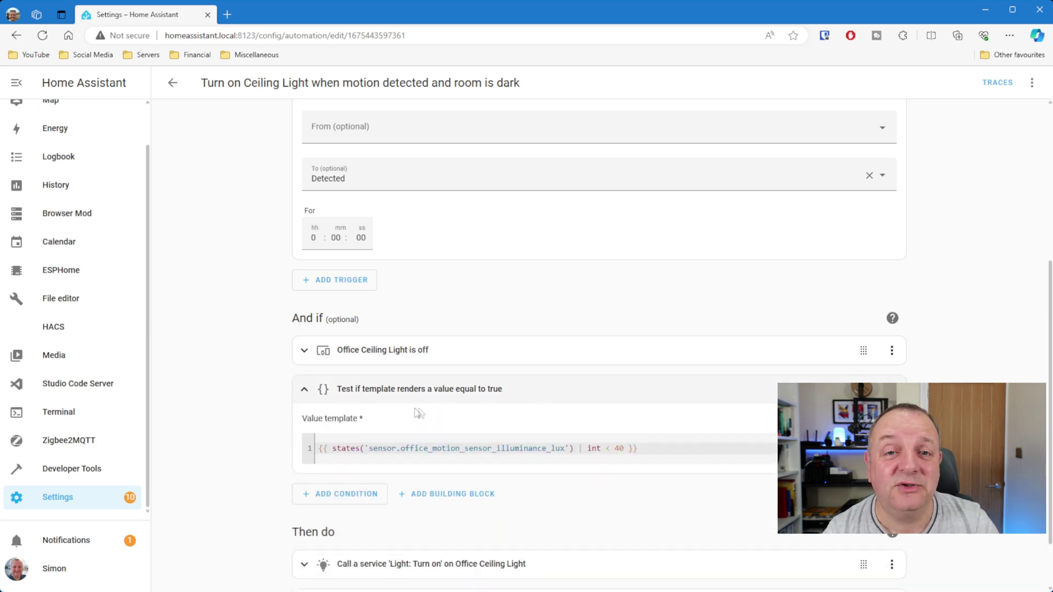
{"action": "left_click", "coordinate": [304, 390]}
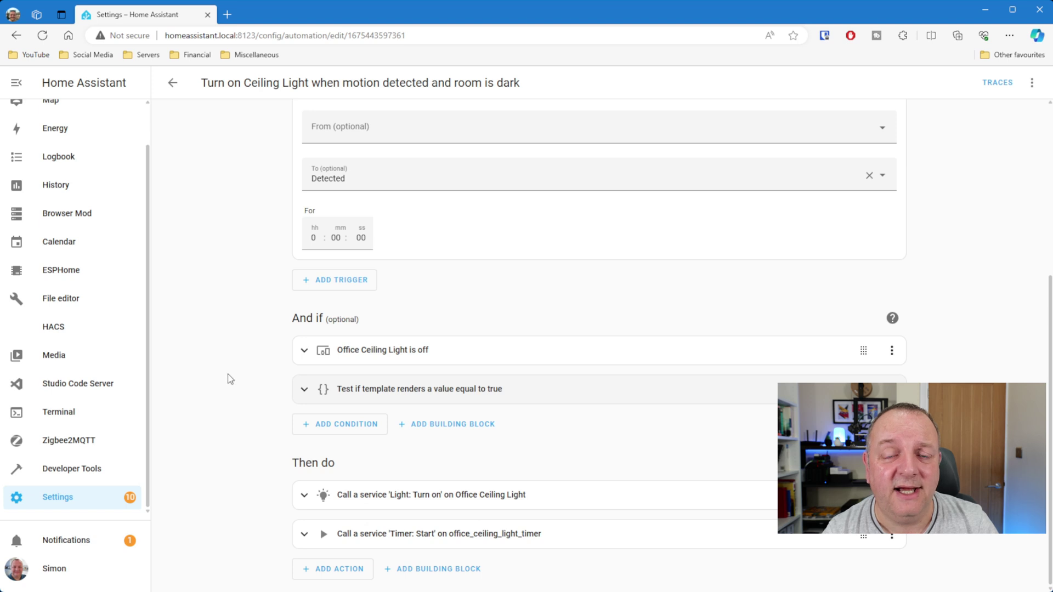
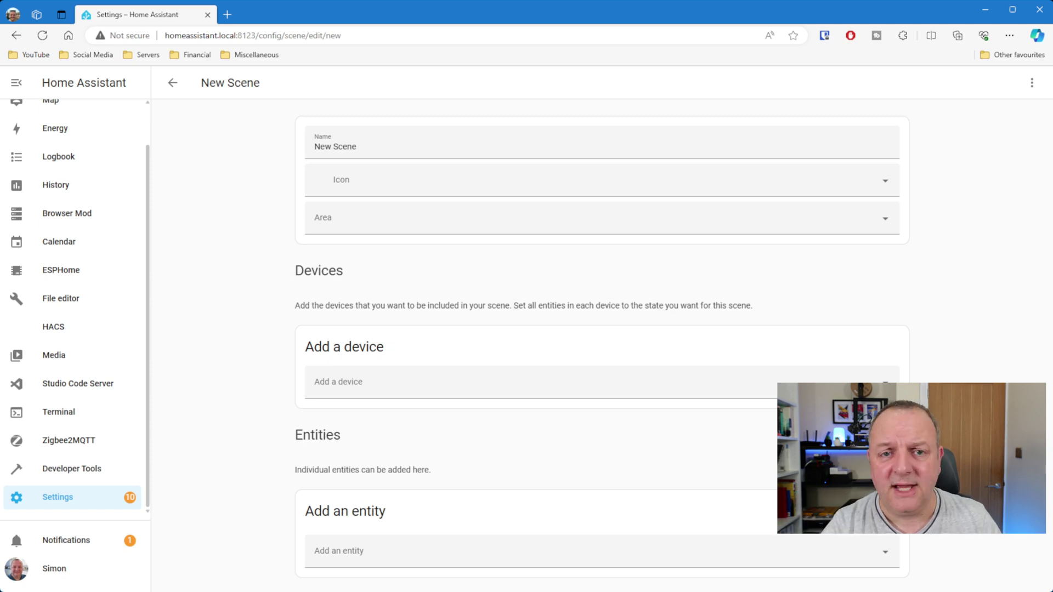
Step: Name the new scene "YouTube Lighting" and give it the mdi:youtube icon
{"action": "left_click", "coordinate": [395, 147]}
{"action": "key", "text": "ctrl+a"}
{"action": "type", "text": "YouTube Lighting"}
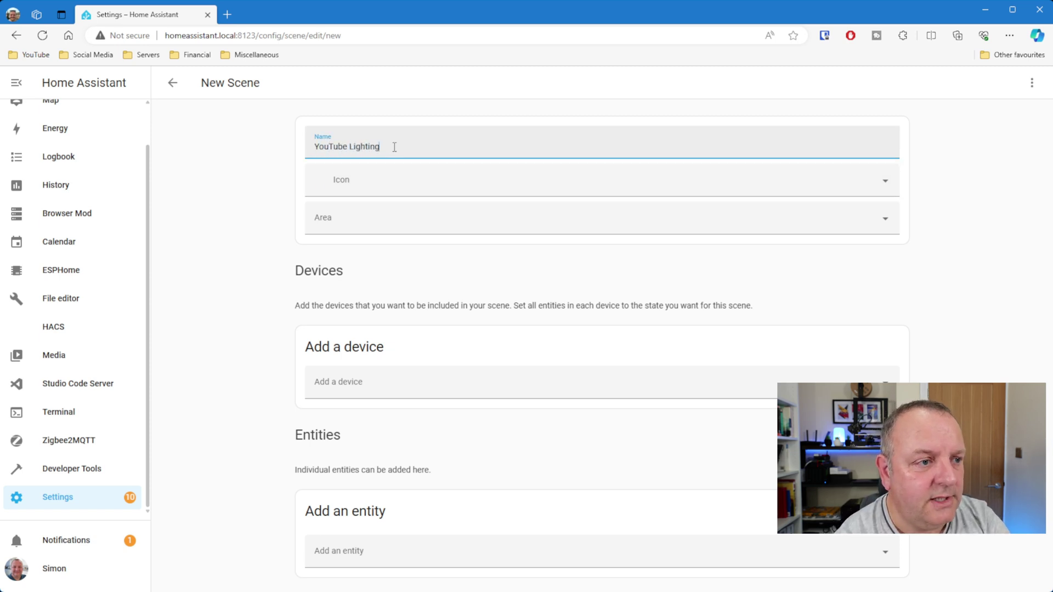
{"action": "key", "text": "Tab"}
{"action": "type", "text": "you"}
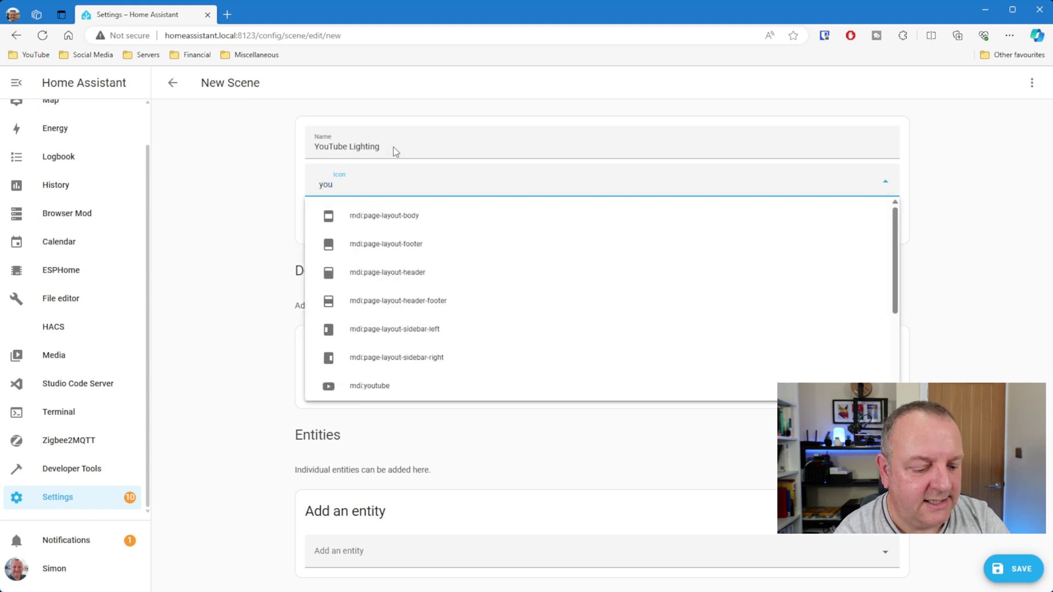
{"action": "type", "text": "tube"}
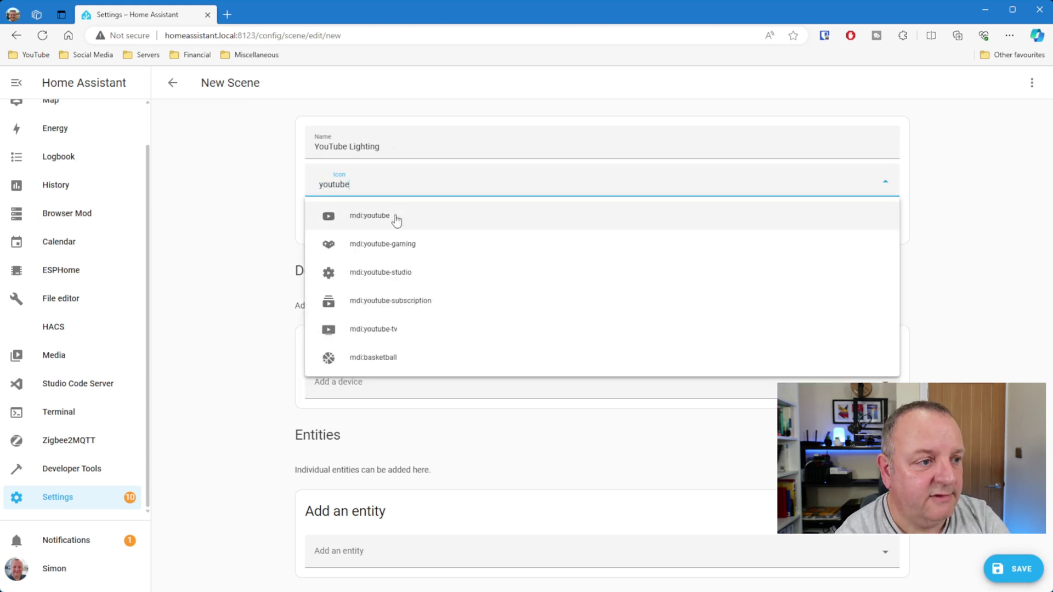
{"action": "left_click", "coordinate": [397, 218]}
Step: Assign the YouTube Lighting scene to the Office area
{"action": "left_click", "coordinate": [463, 225]}
{"action": "type", "text": "ofif"}
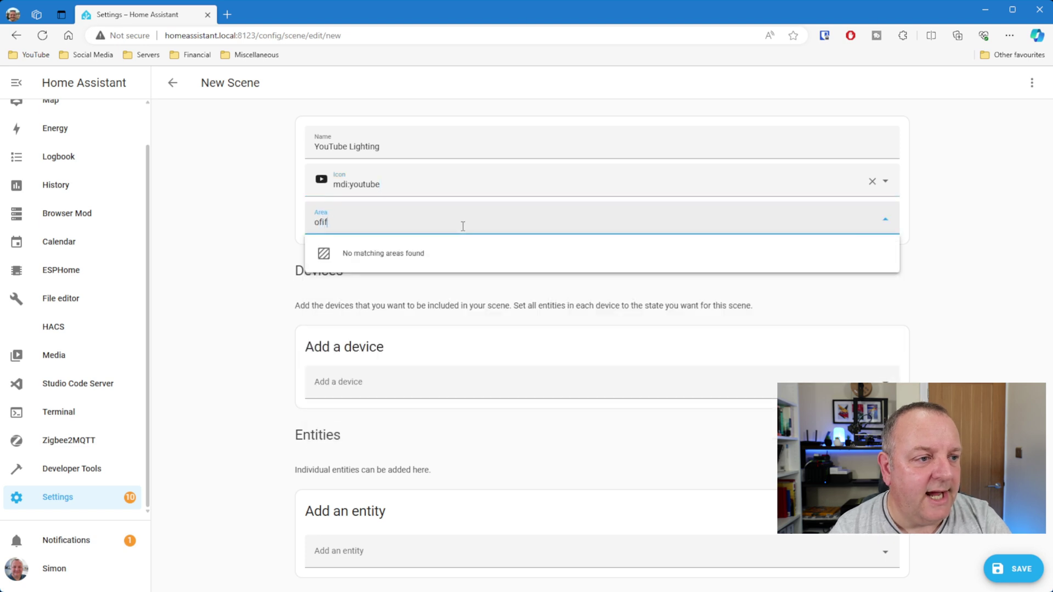
{"action": "left_click", "coordinate": [423, 259]}
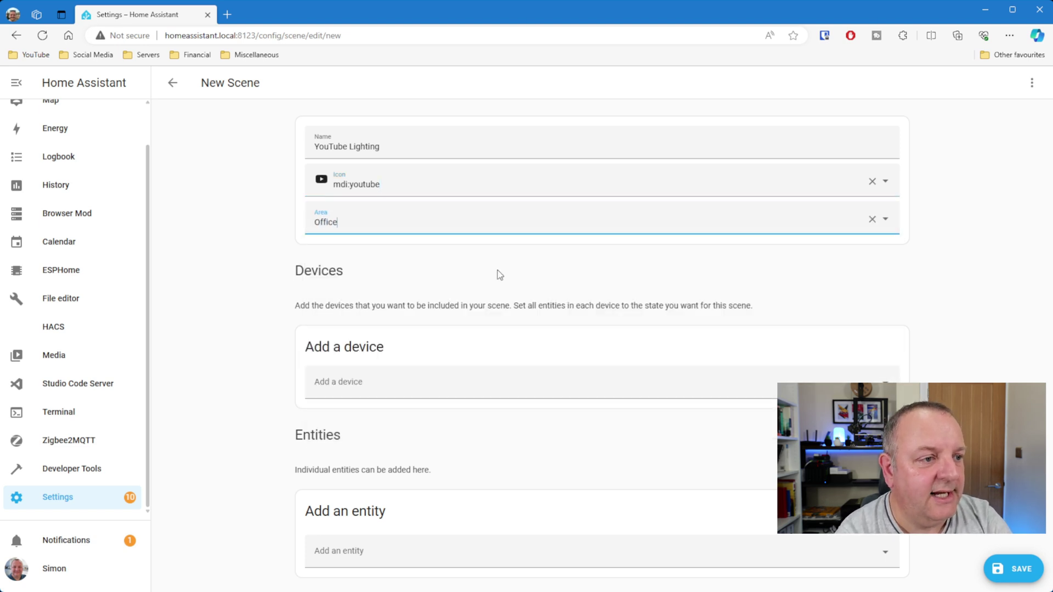
Step: Add the Office Rack LED and Office Ambient Light entities to the YouTube Lighting scene
{"action": "left_click", "coordinate": [462, 544]}
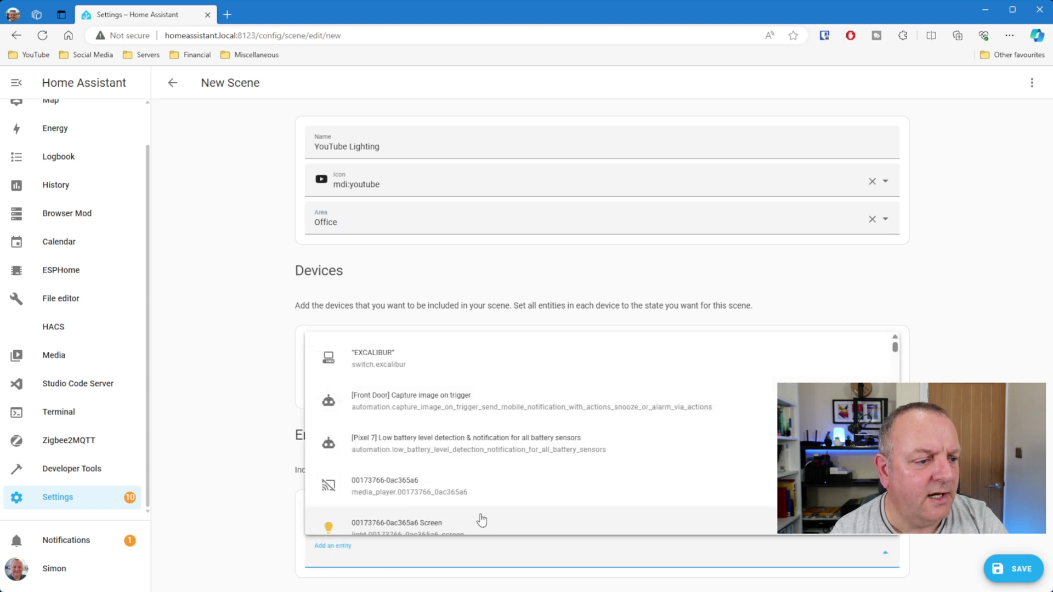
{"action": "type", "text": "rack"}
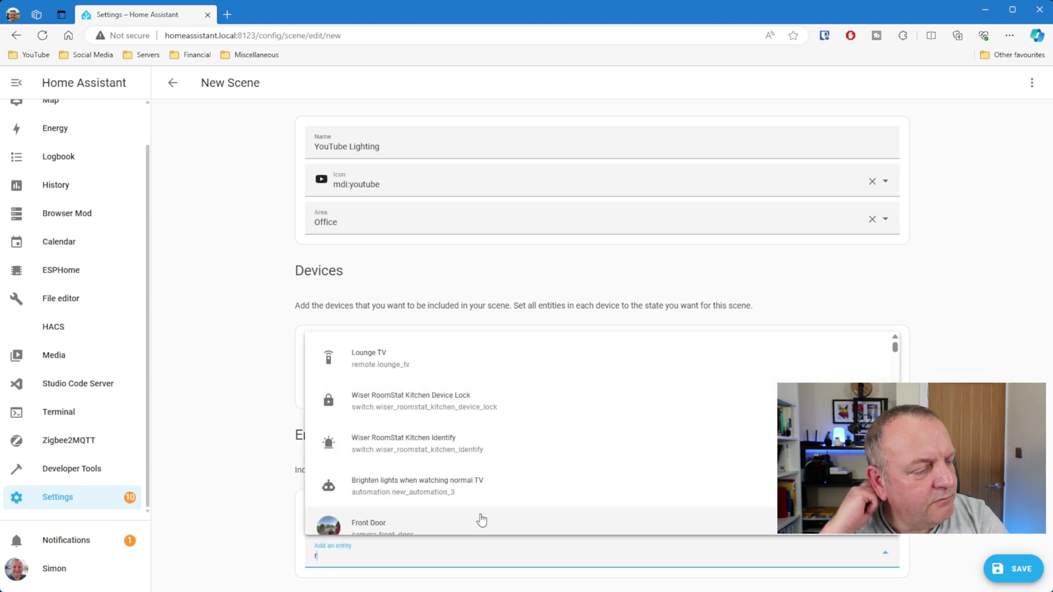
{"action": "left_click", "coordinate": [474, 380]}
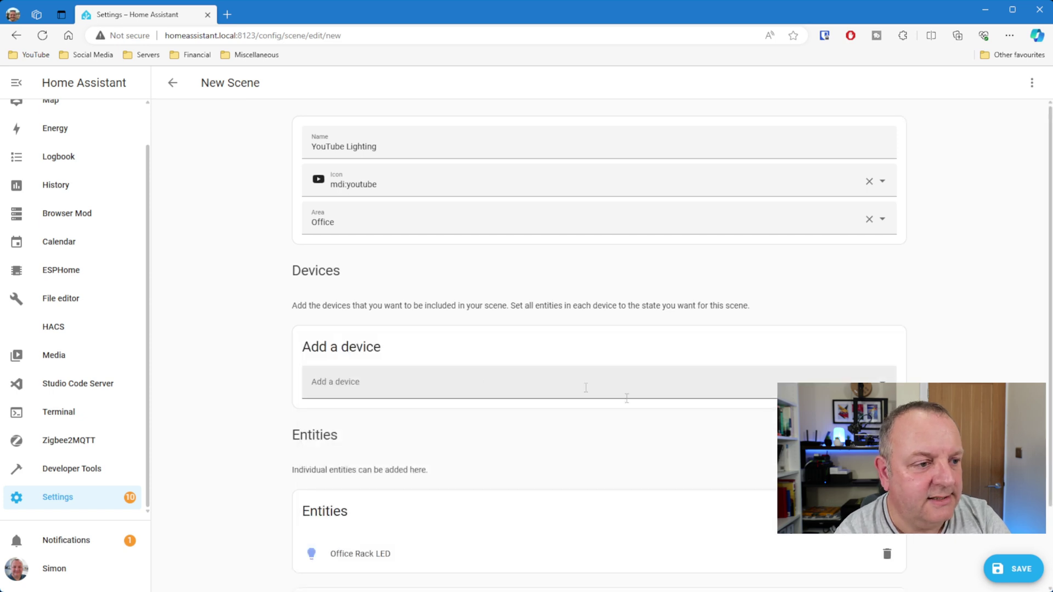
{"action": "scroll", "coordinate": [721, 423], "scroll_direction": "down", "scroll_amount": 2}
{"action": "left_click", "coordinate": [425, 546]}
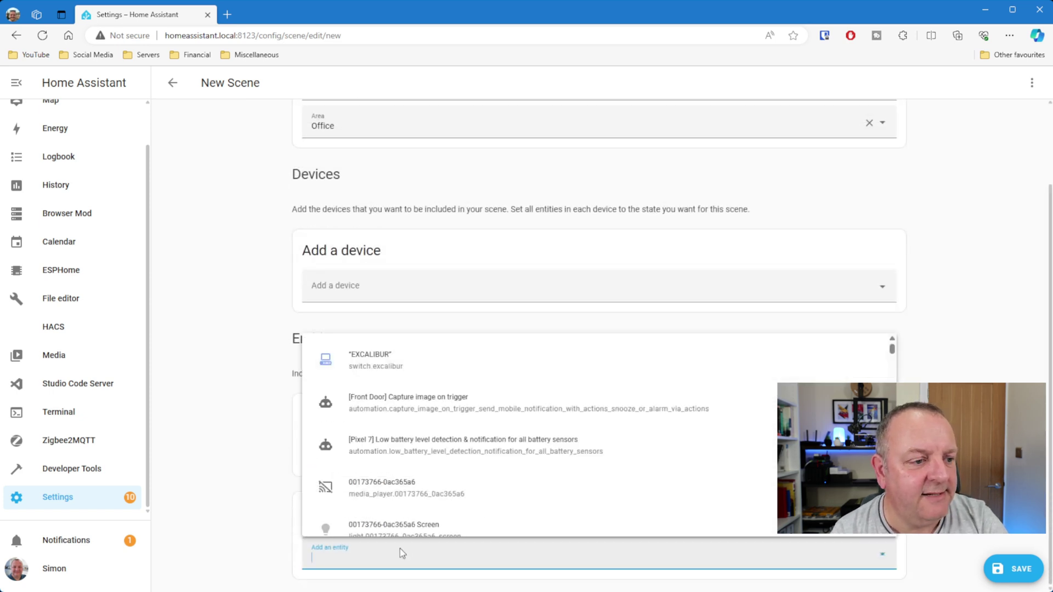
{"action": "type", "text": "amb"}
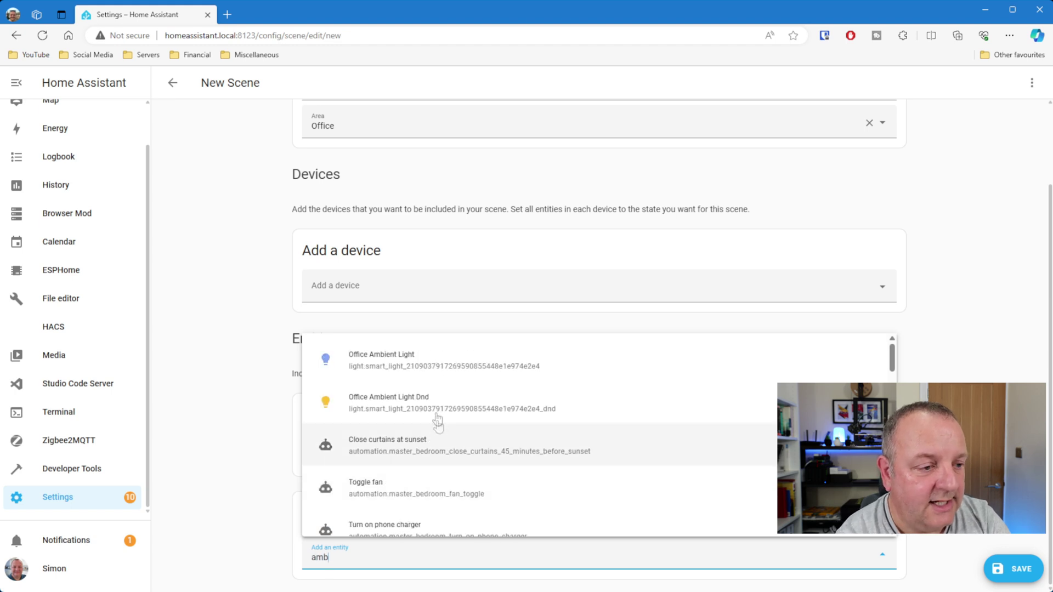
{"action": "left_click", "coordinate": [426, 375]}
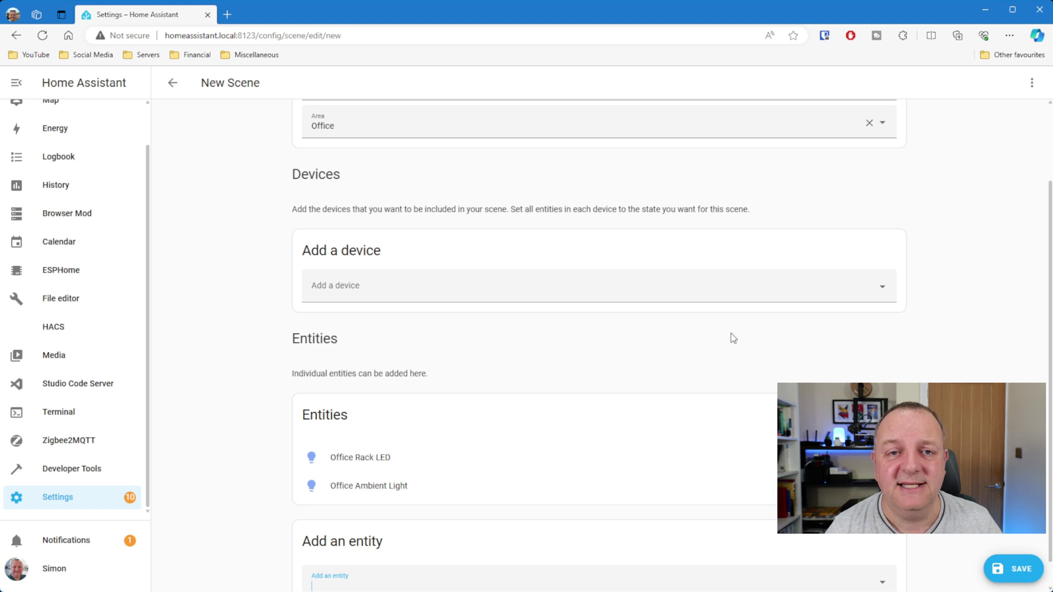
Step: Review the scene's device and entity sections and save the YouTube Lighting scene
{"action": "scroll", "coordinate": [604, 341], "scroll_direction": "down", "scroll_amount": 1}
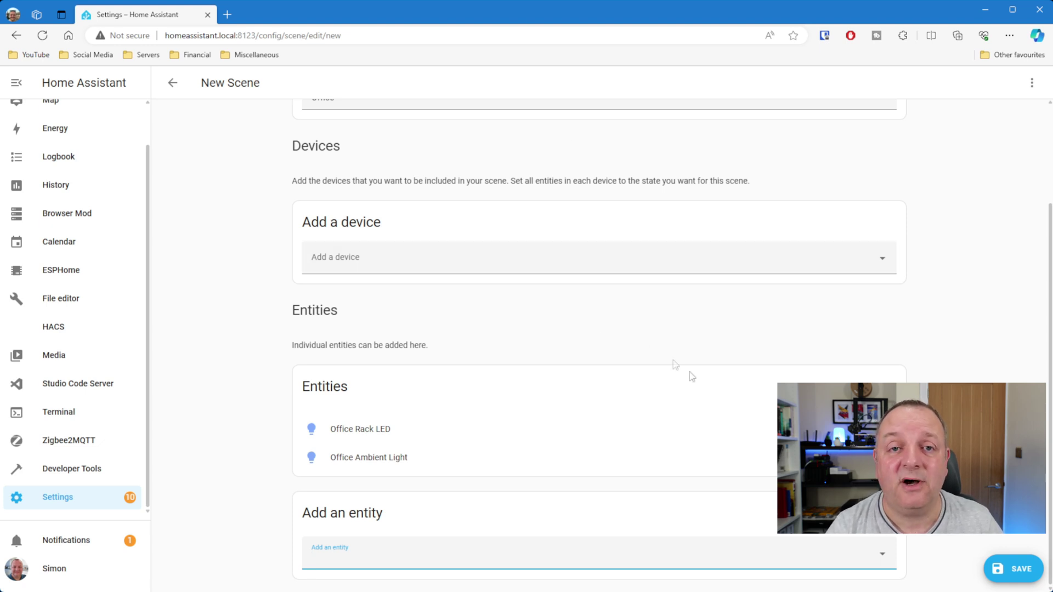
{"action": "scroll", "coordinate": [725, 449], "scroll_direction": "up", "scroll_amount": 2}
{"action": "scroll", "coordinate": [725, 449], "scroll_direction": "down", "scroll_amount": 2}
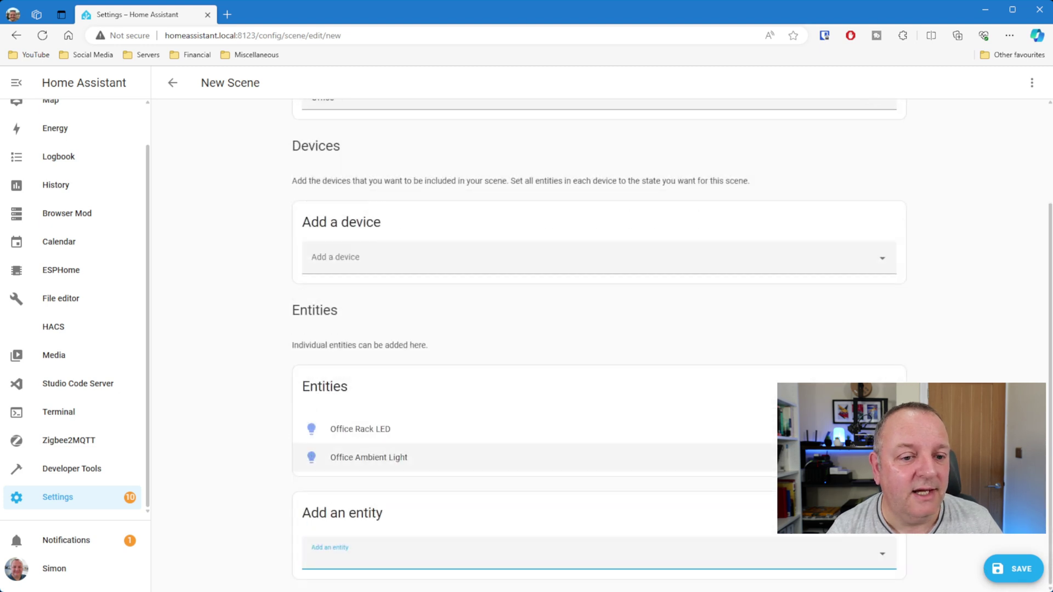
{"action": "left_click", "coordinate": [1007, 570]}
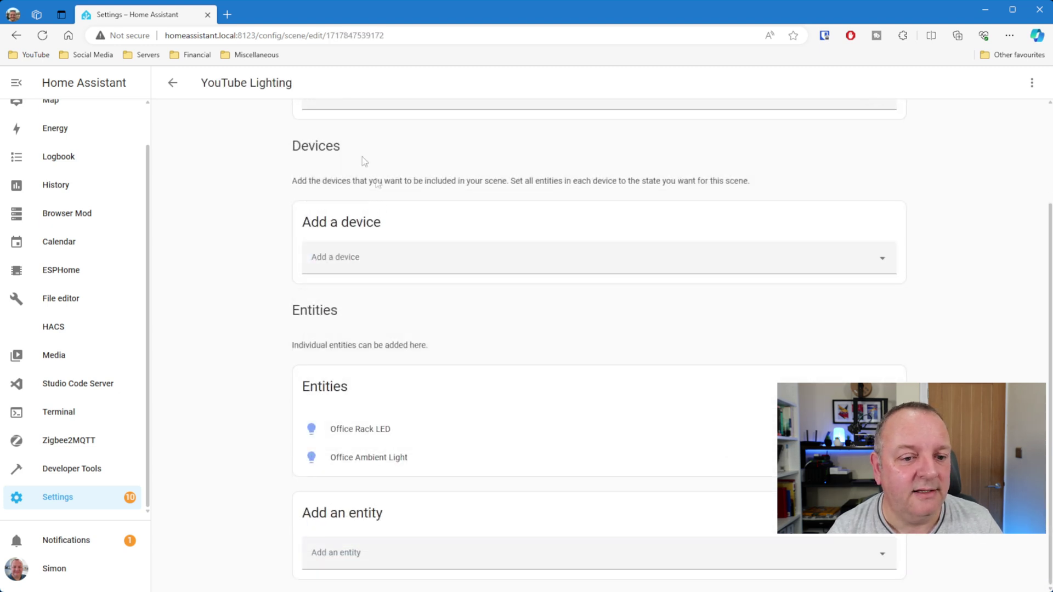
Step: Return to the scenes list and activate the YouTube Lighting scene
{"action": "left_click", "coordinate": [172, 83]}
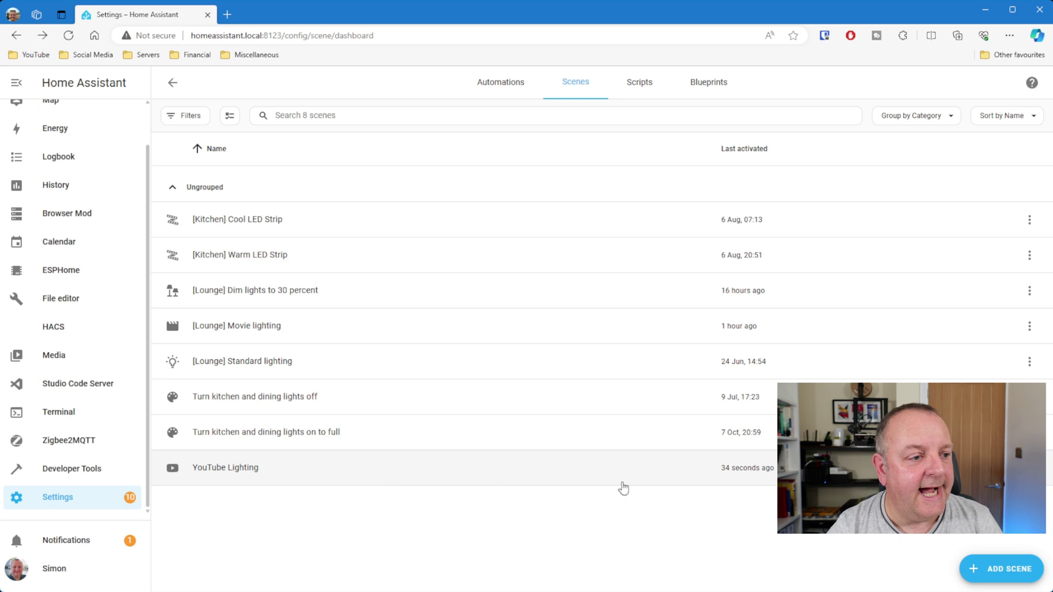
{"action": "left_click", "coordinate": [1030, 468]}
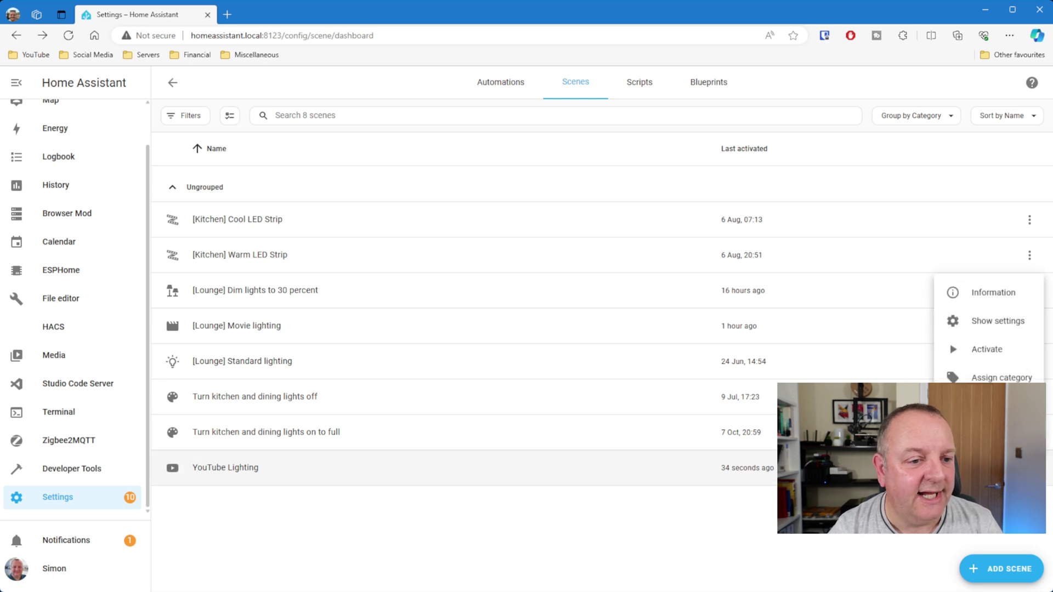
{"action": "left_click", "coordinate": [987, 352]}
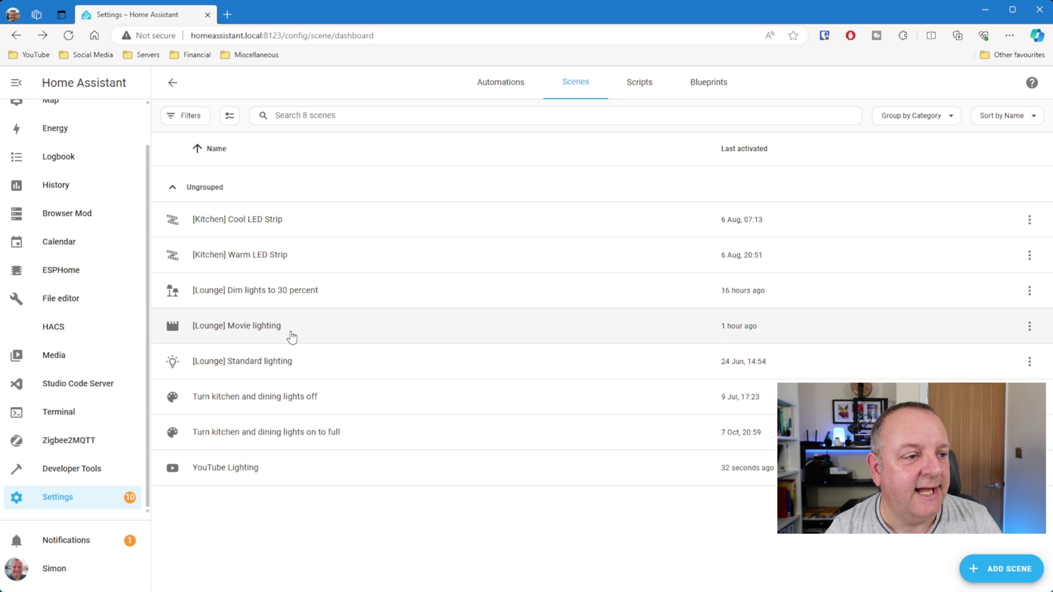
Step: Open the "[Lounge] Movie lighting" scene, examine its icon, area and entities, and return to the scenes list
{"action": "left_click", "coordinate": [291, 336]}
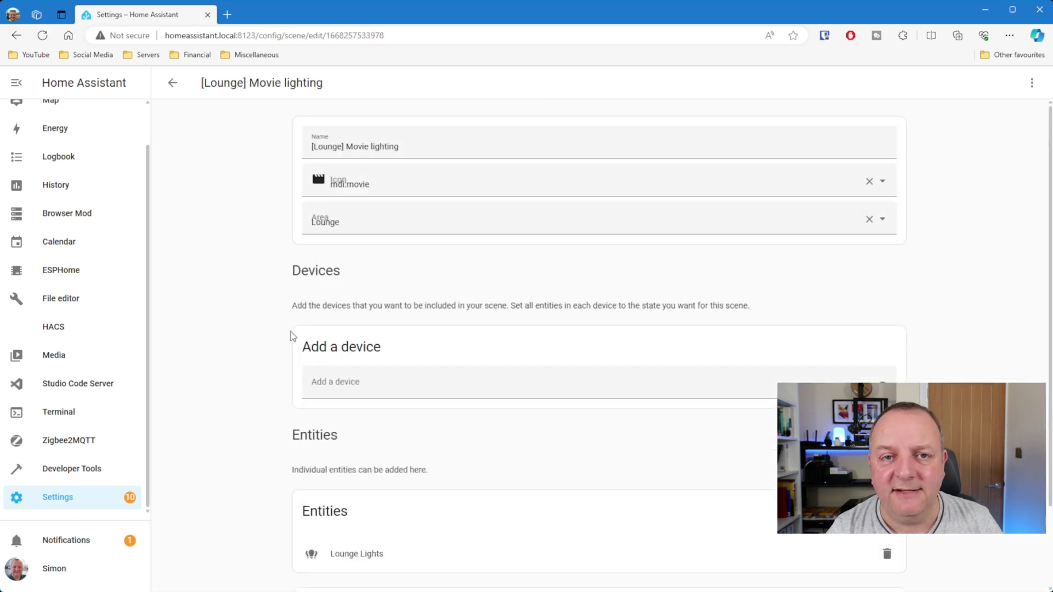
{"action": "scroll", "coordinate": [404, 336], "scroll_direction": "down", "scroll_amount": 2}
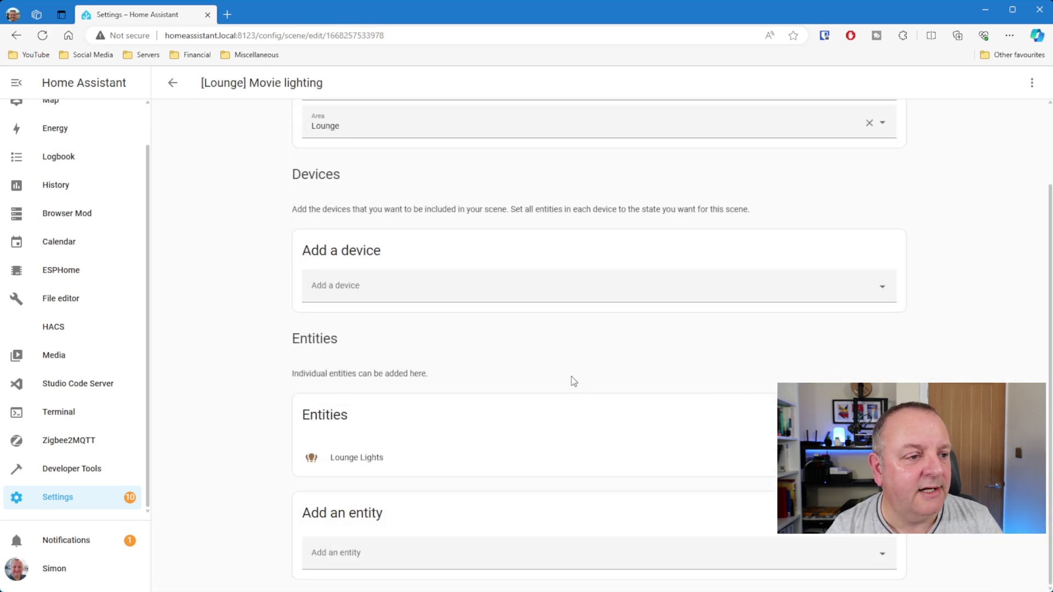
{"action": "scroll", "coordinate": [571, 381], "scroll_direction": "up", "scroll_amount": 2}
{"action": "scroll", "coordinate": [541, 393], "scroll_direction": "down", "scroll_amount": 2}
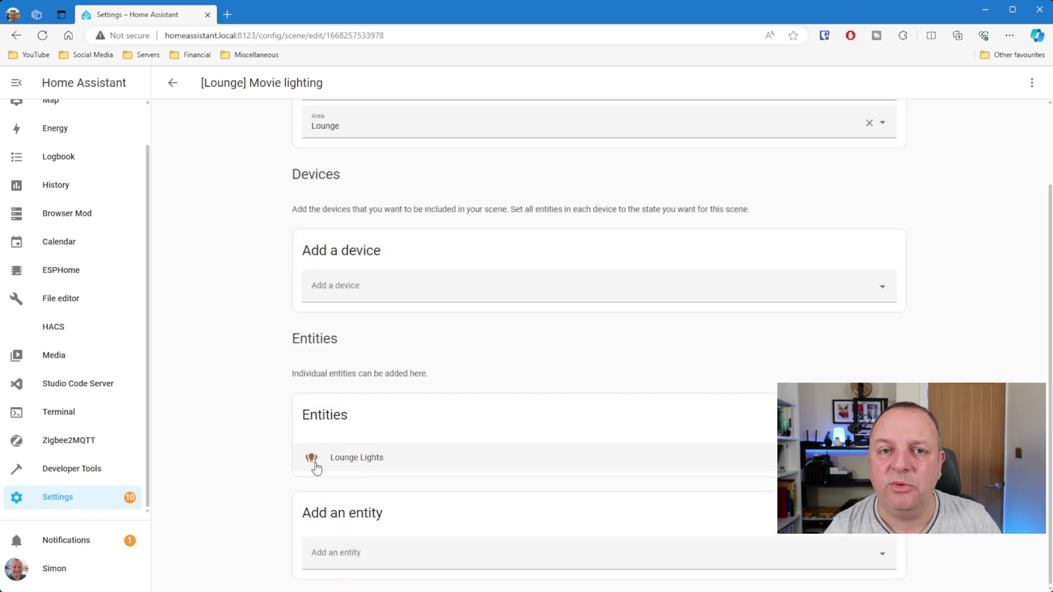
{"action": "scroll", "coordinate": [494, 378], "scroll_direction": "up", "scroll_amount": 2}
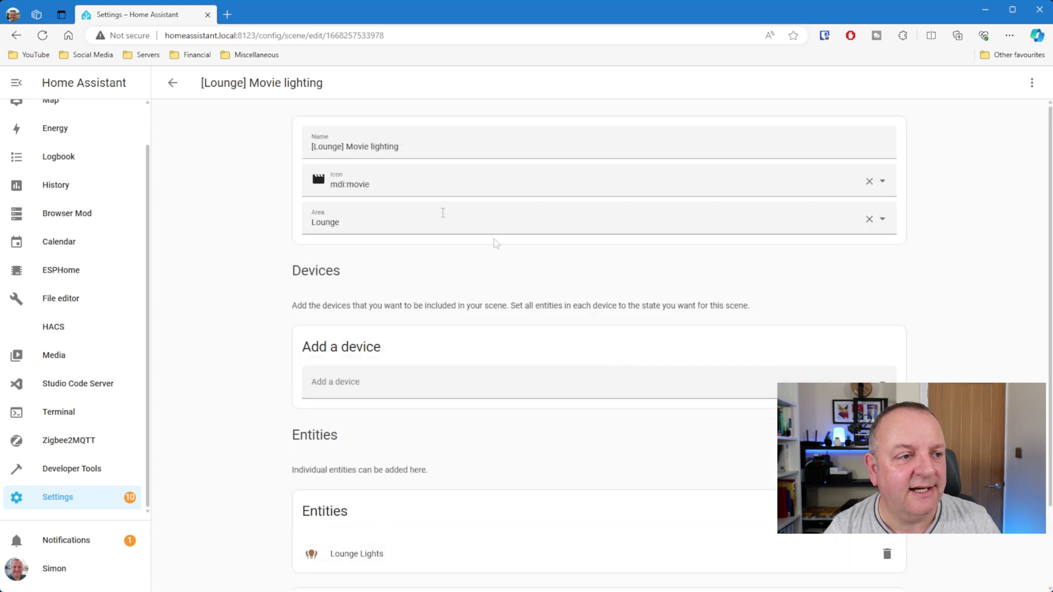
{"action": "left_click", "coordinate": [173, 84]}
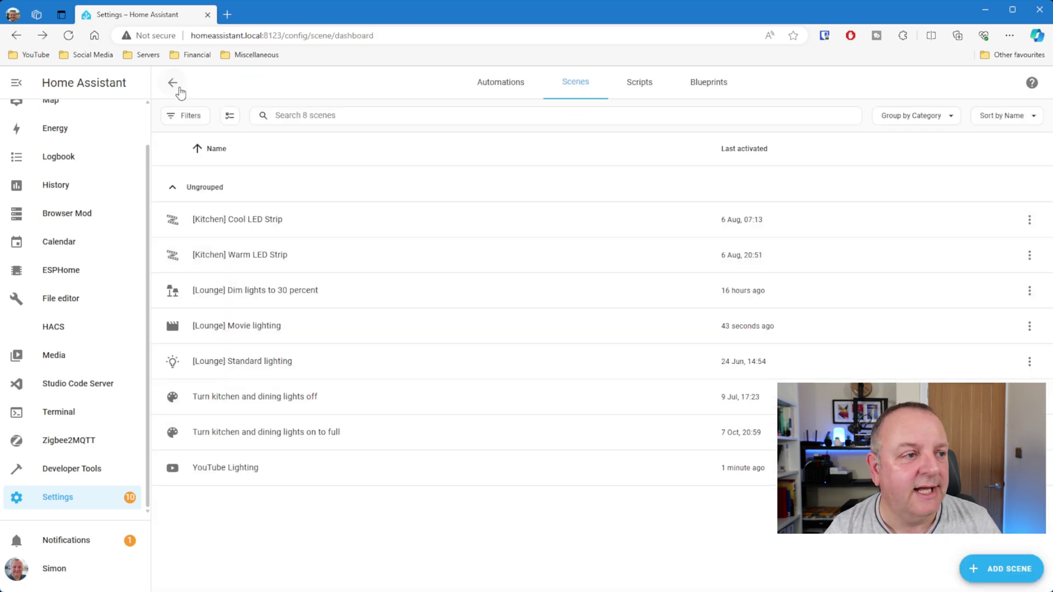